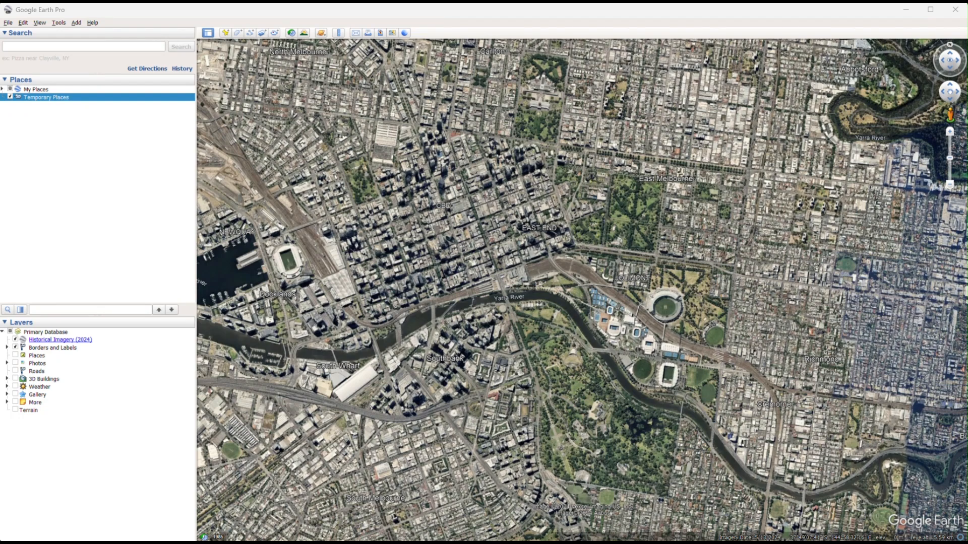
Start a new image overlay using the Melbourne Flooding overlay image from the desktop folder.
left_click(263, 33)
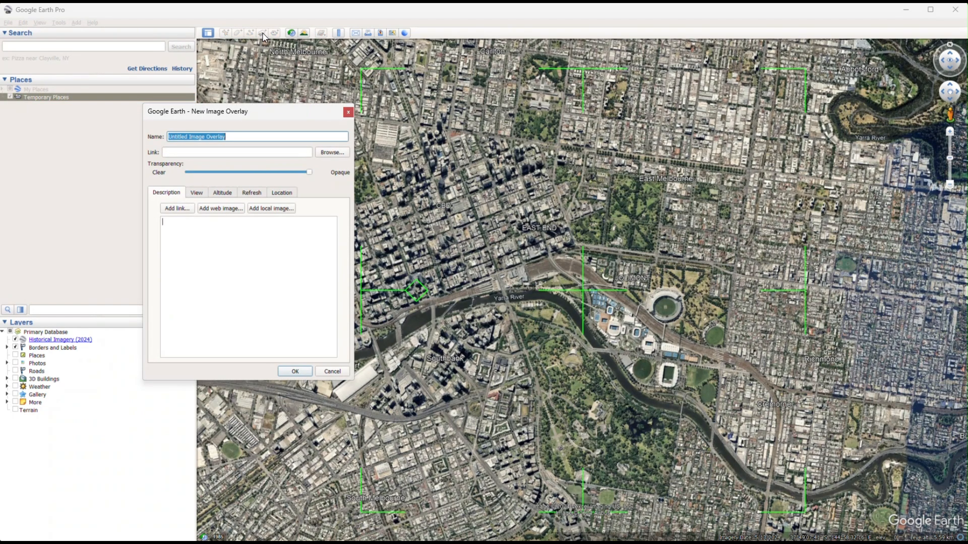
left_click(334, 154)
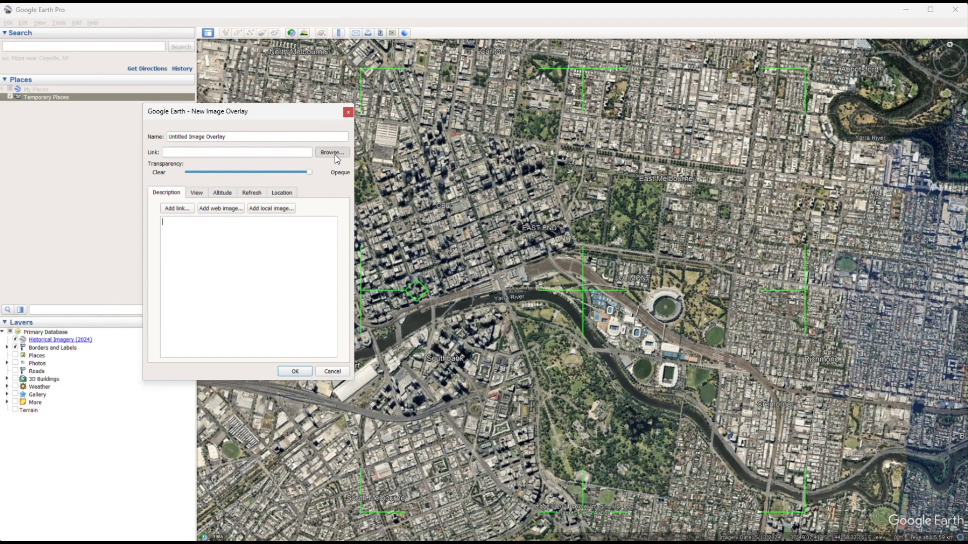
left_click(476, 373)
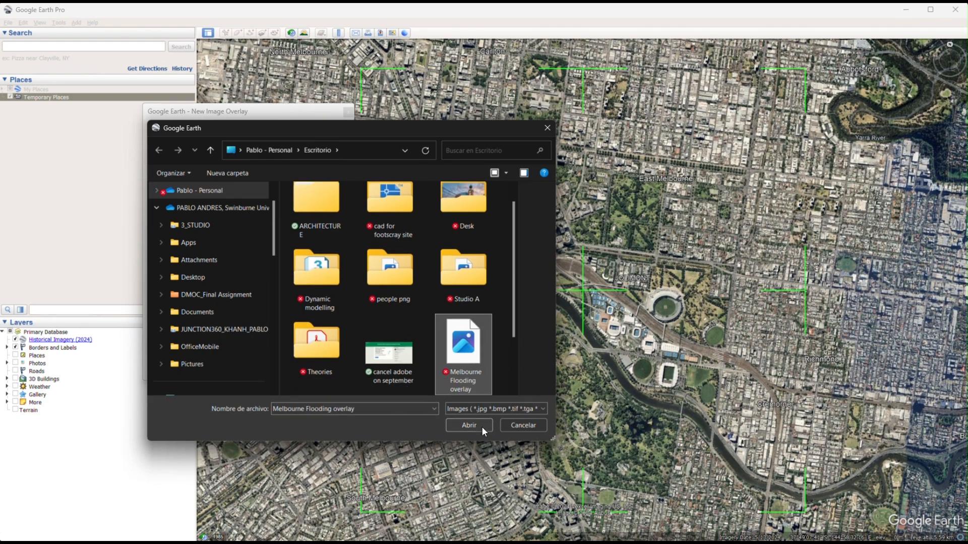
left_click(481, 426)
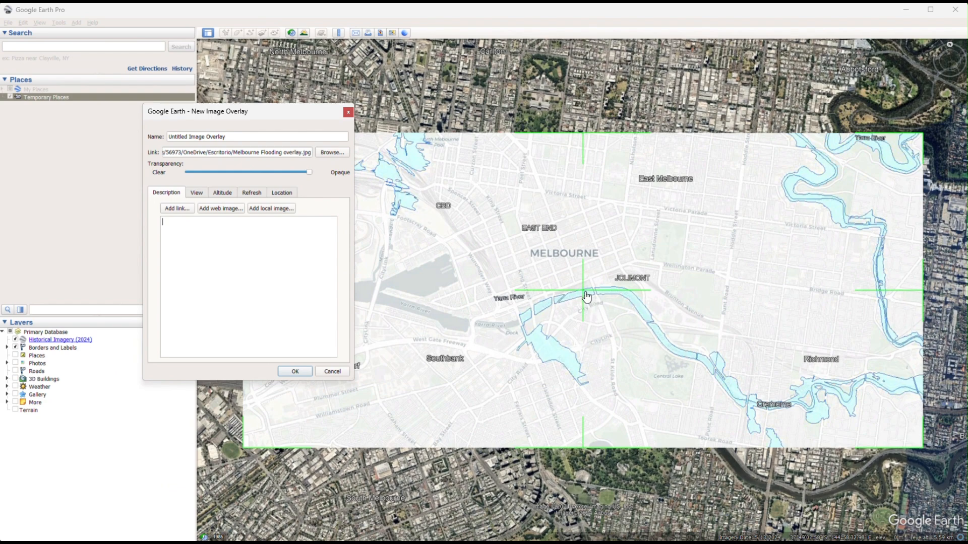
Try out moving, rotating and resizing the flood map overlay with its green handles over central Melbourne.
left_click_drag(586, 297, 651, 312)
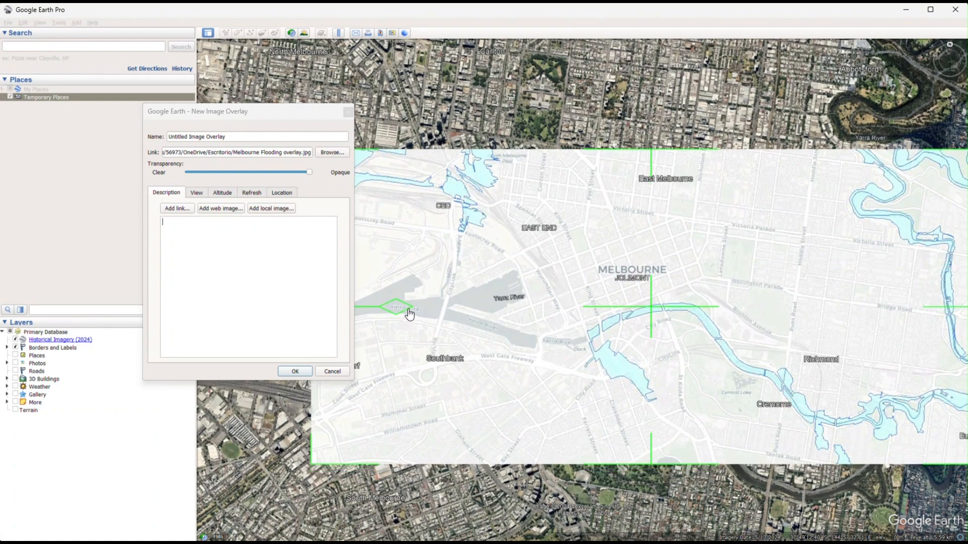
mouse_move(409, 313)
left_mouse_down()
mouse_move(415, 275)
mouse_move(413, 310)
left_mouse_up()
left_click_drag(649, 305, 589, 309)
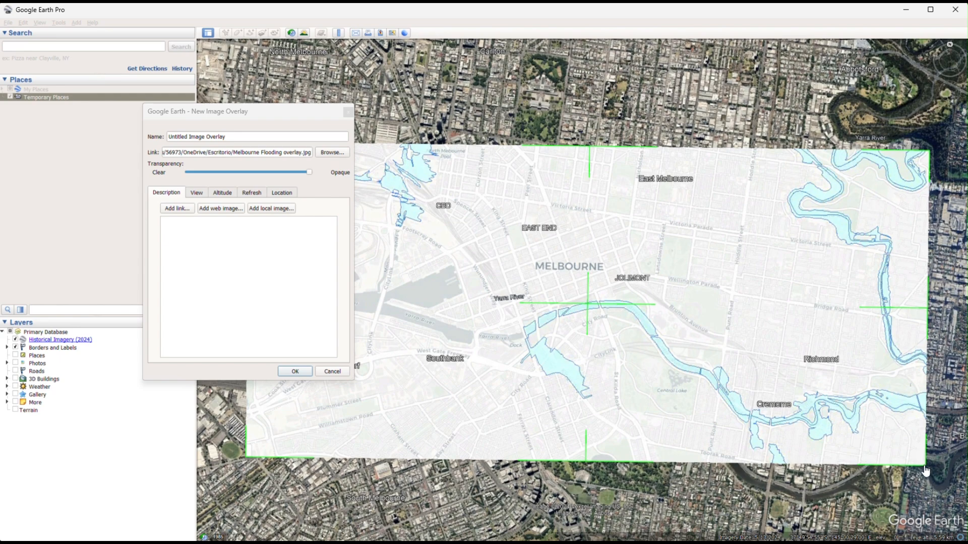
left_click_drag(925, 471, 796, 381, "shift")
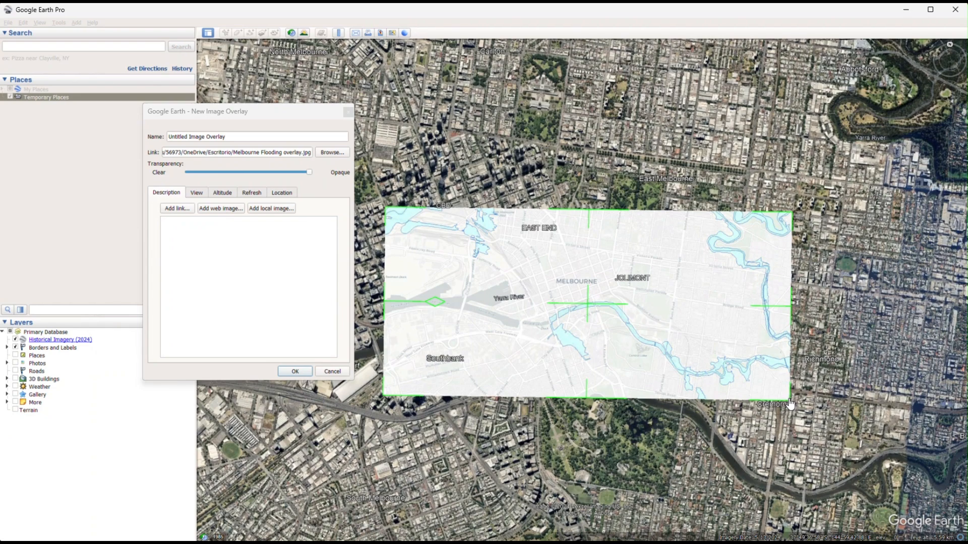
left_click_drag(789, 405, 677, 432)
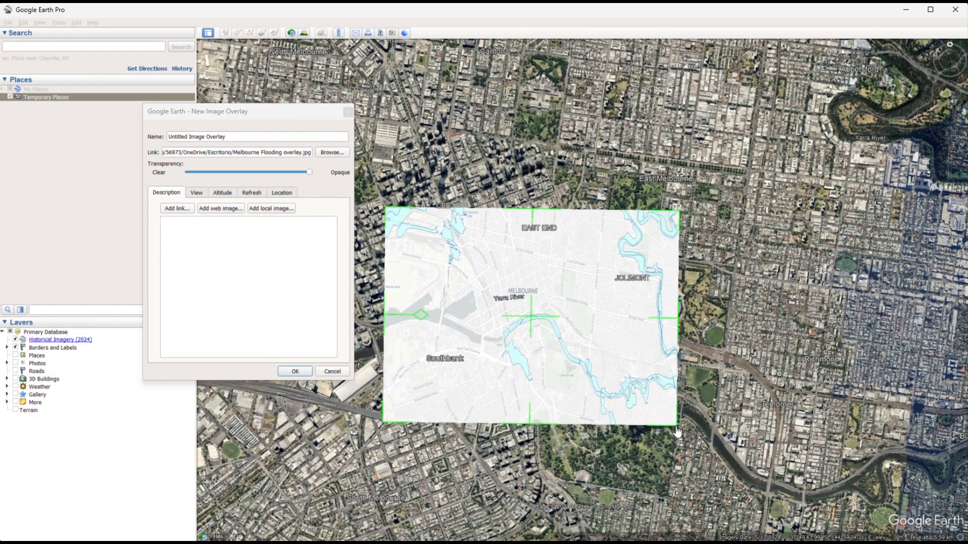
left_click_drag(532, 322, 576, 308)
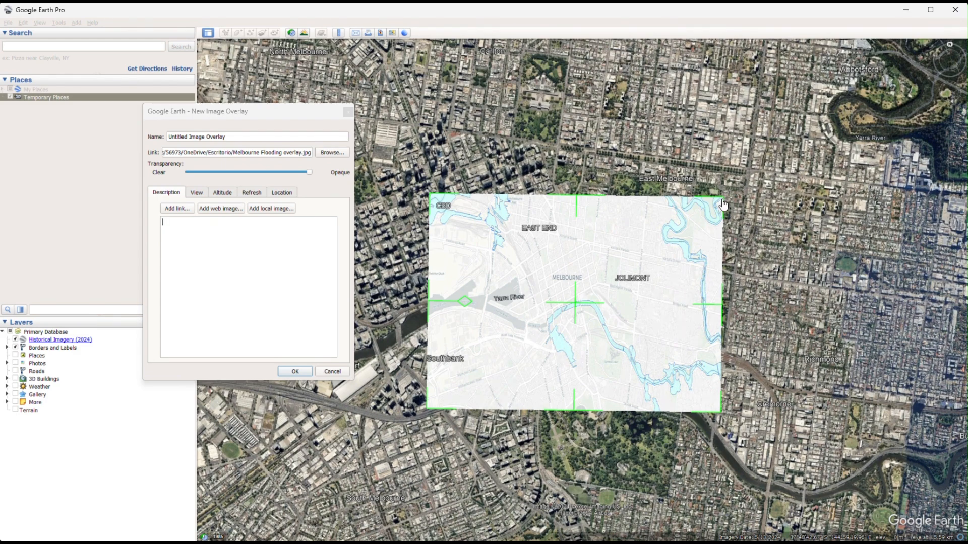
left_click_drag(723, 204, 704, 251)
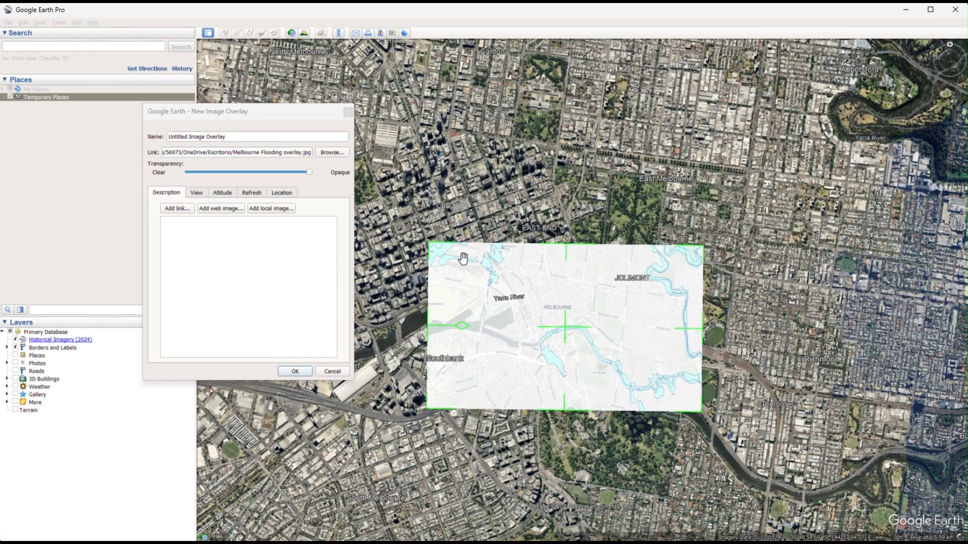
Fit the overlay to the screen with zero rotation, test-resizing its corner along the way, and shift it slightly southeast.
left_click(286, 195)
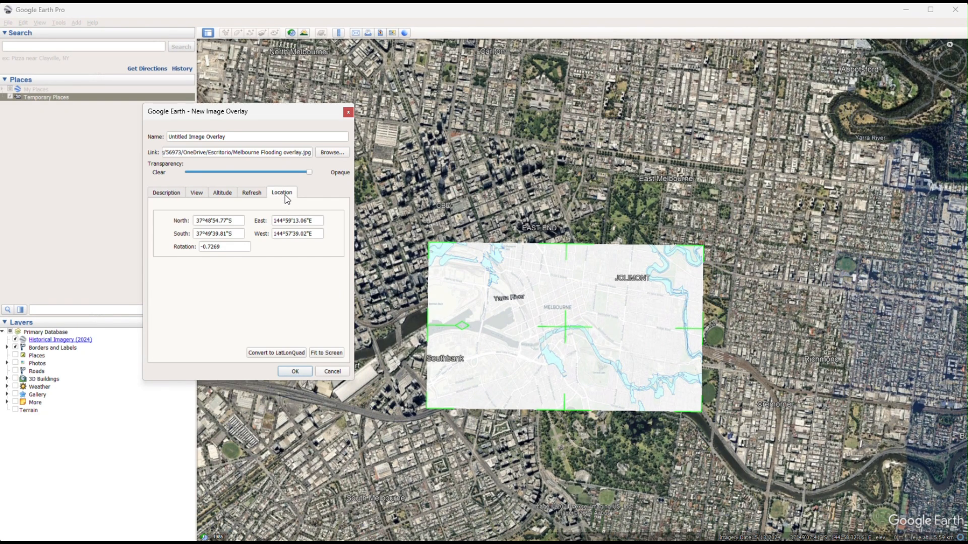
left_click(334, 351)
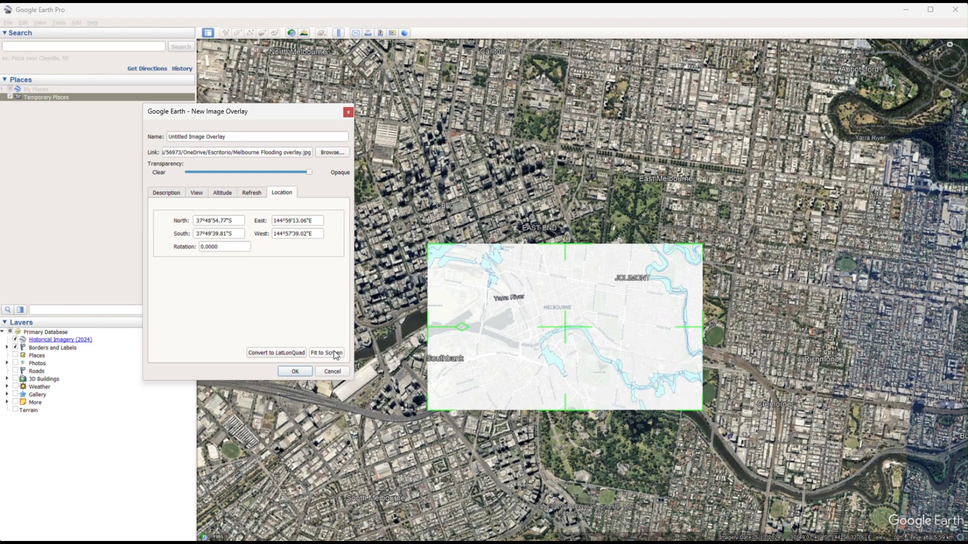
left_click_drag(702, 245, 528, 266)
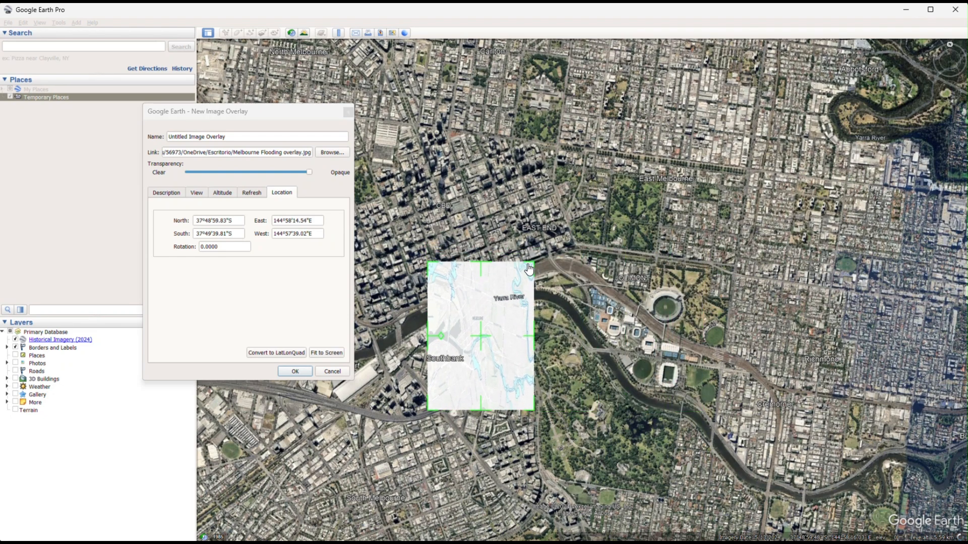
left_click(328, 354)
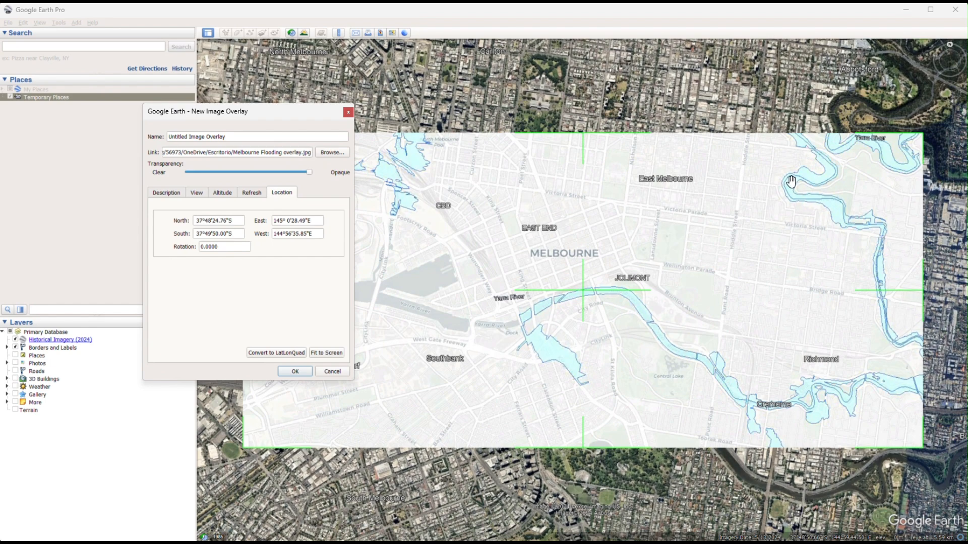
left_click_drag(926, 141, 571, 250)
left_click(327, 354)
left_click_drag(584, 296, 603, 310)
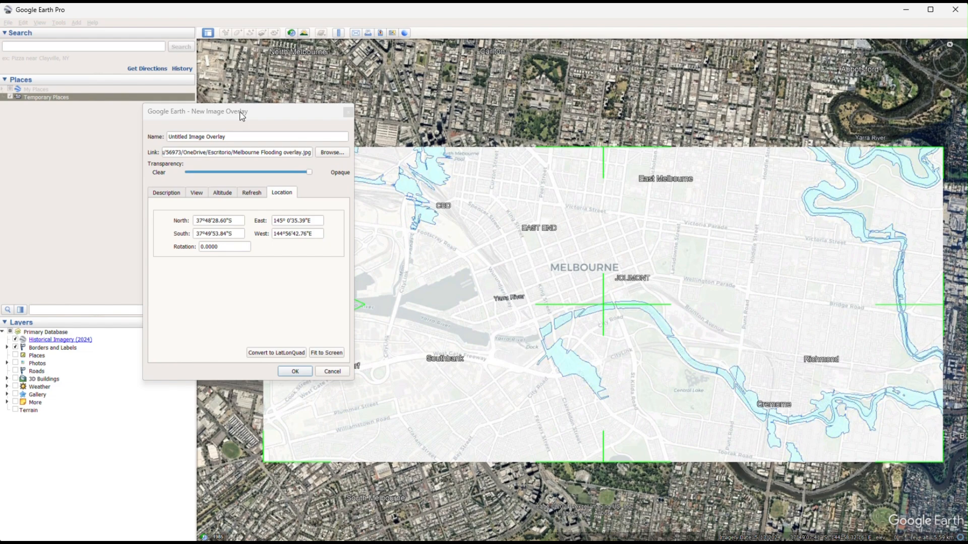
Name the overlay "Flooding overlay" and make it slightly transparent so the satellite imagery shows through.
left_click(166, 128)
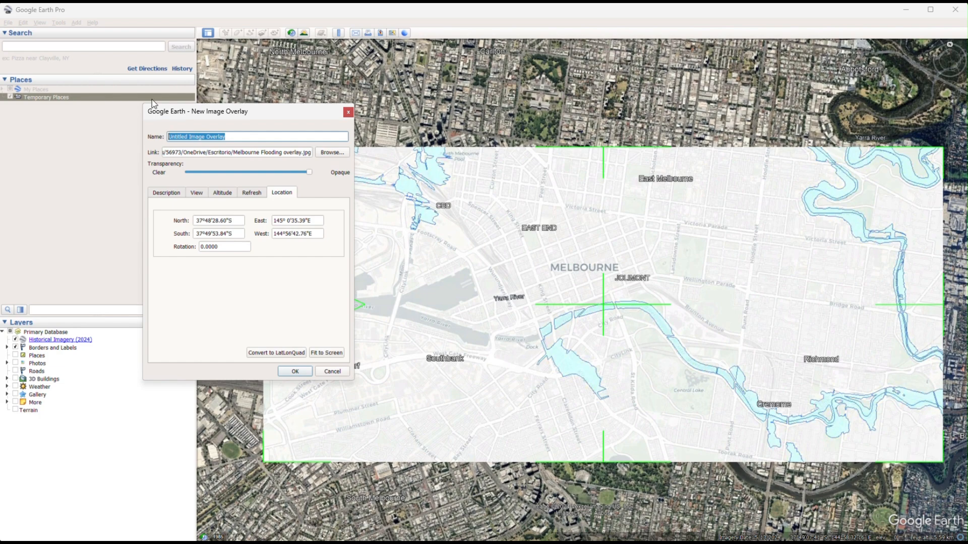
type("Flooding overlay")
left_click_drag(308, 171, 263, 168)
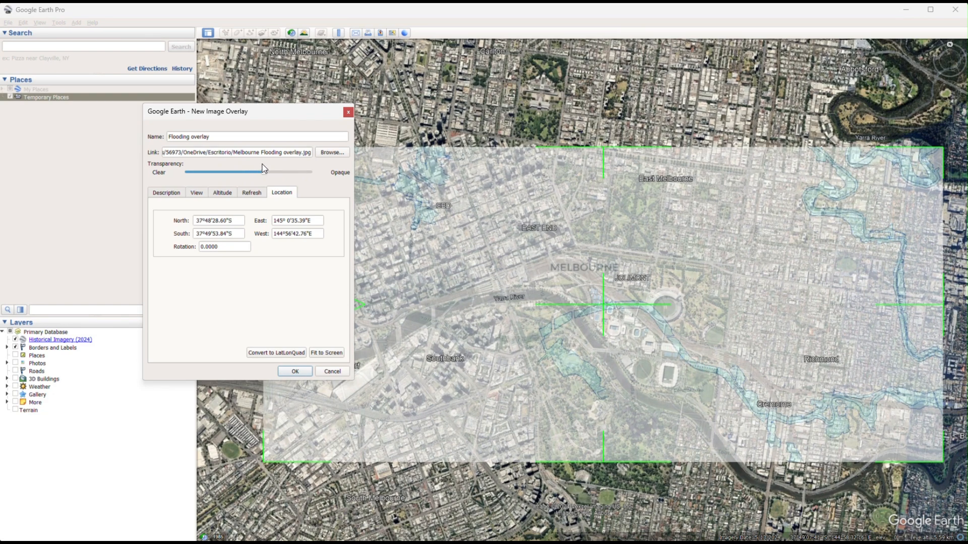
left_click_drag(265, 172, 297, 172)
Reposition the flooding overlay over the Melbourne city centre, keeping its size and rotation.
scroll(613, 300, "down", 2)
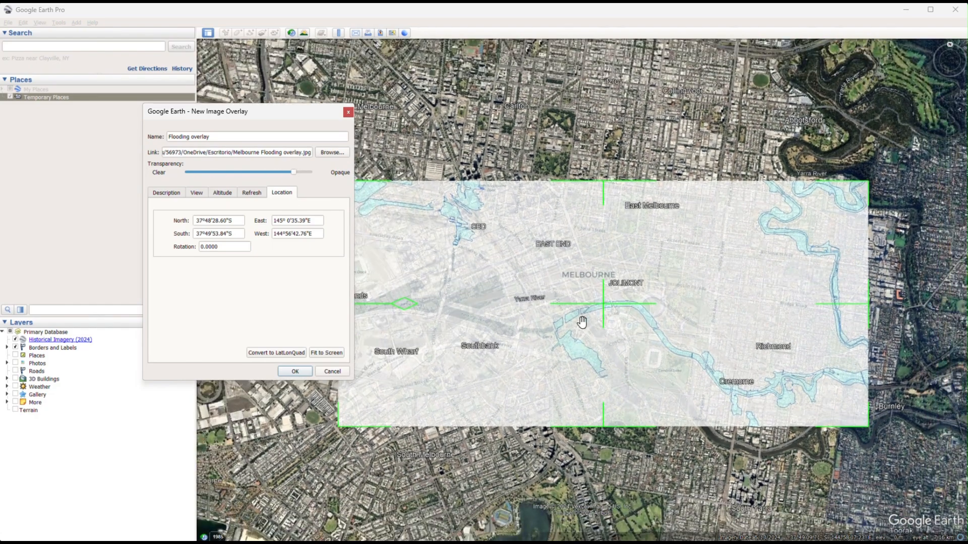
scroll(591, 322, "down", 2)
scroll(607, 320, "up", 2)
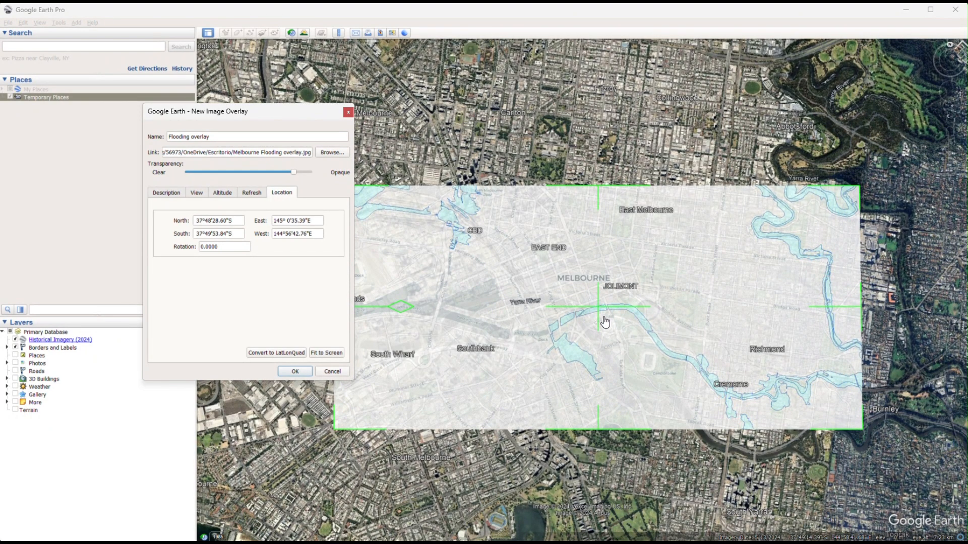
left_click_drag(601, 318, 696, 392)
scroll(670, 363, "down", 2)
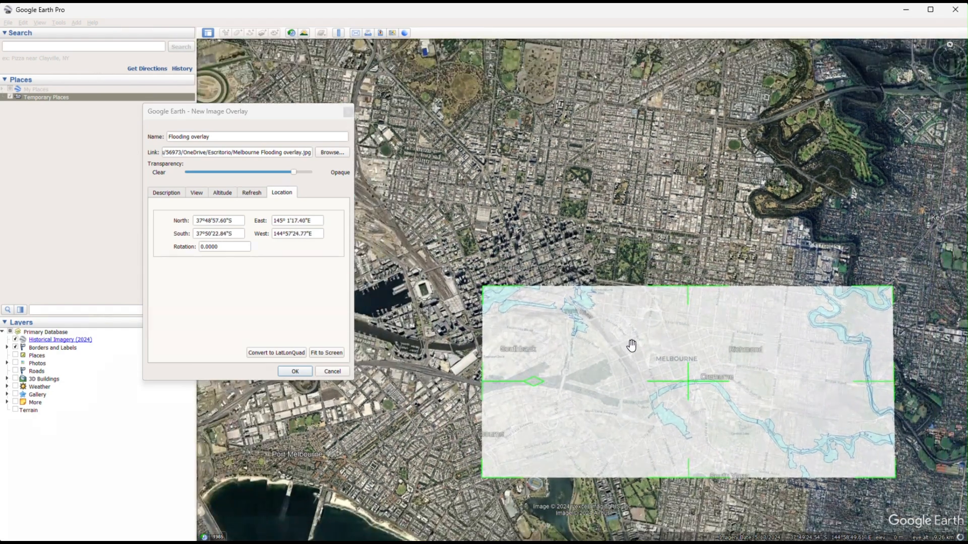
scroll(655, 368, "down", 2)
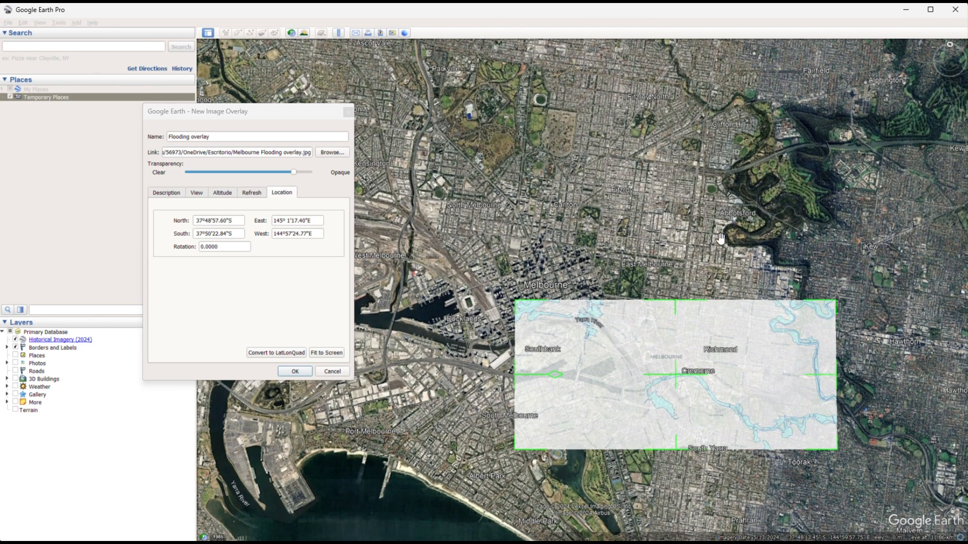
left_click_drag(681, 381, 515, 314)
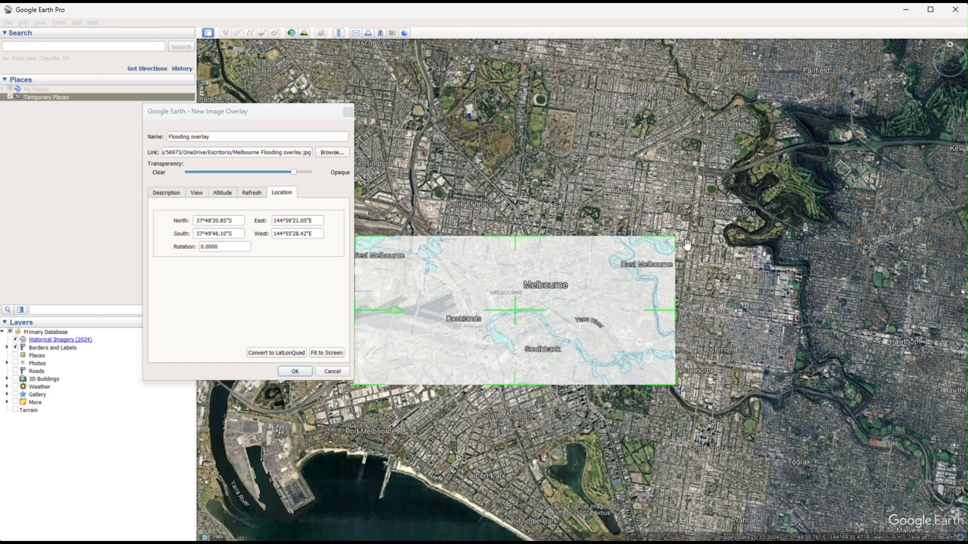
Enlarge the overlay to match the map's scale, extending it to about 37°48'3"S, 37°50'17"S, 145°1'12"E and 144°54'45"E.
left_click_drag(675, 237, 828, 206)
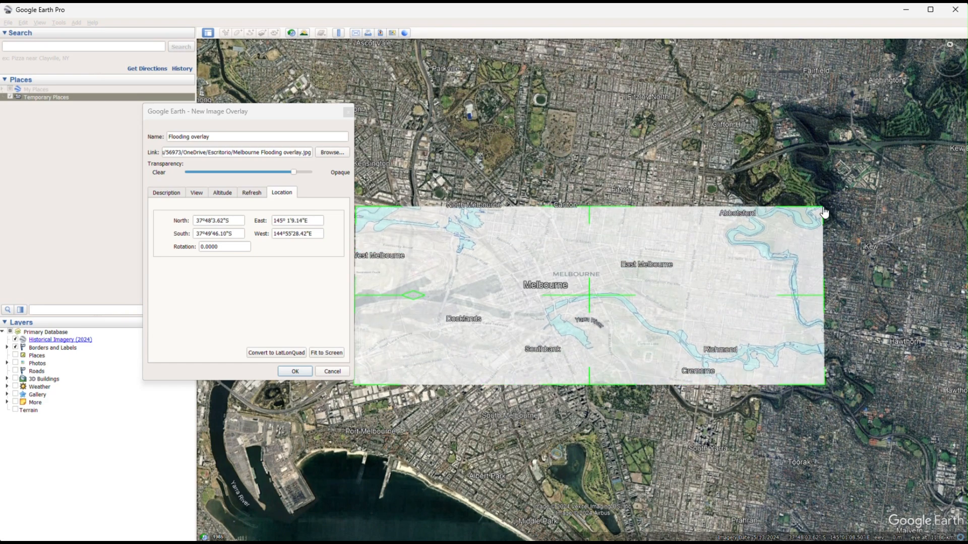
left_click_drag(594, 391, 594, 427)
scroll(386, 311, "down", 2)
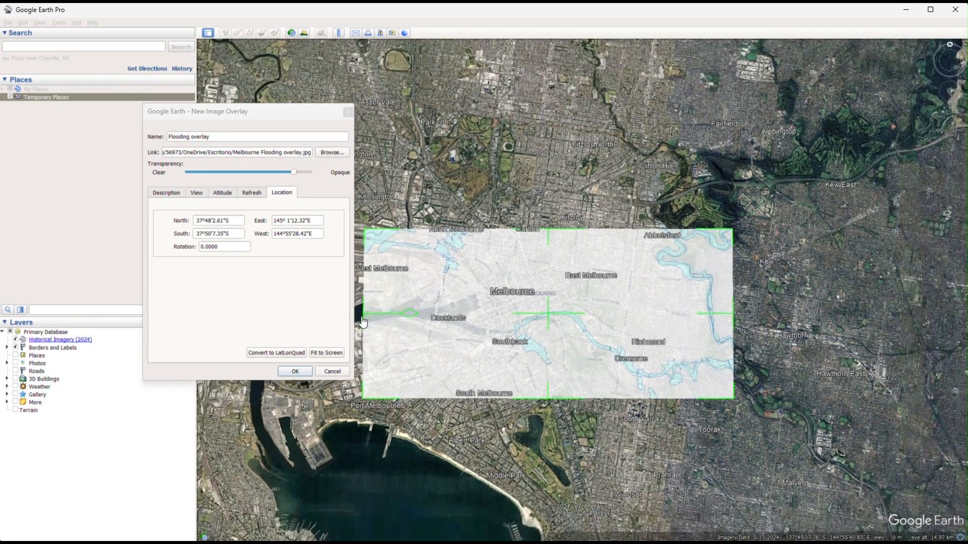
mouse_move(362, 315)
left_mouse_down()
mouse_move(371, 315)
mouse_move(348, 315)
mouse_move(366, 329)
left_mouse_up()
scroll(495, 336, "down", 2)
left_click_drag(518, 384, 514, 393)
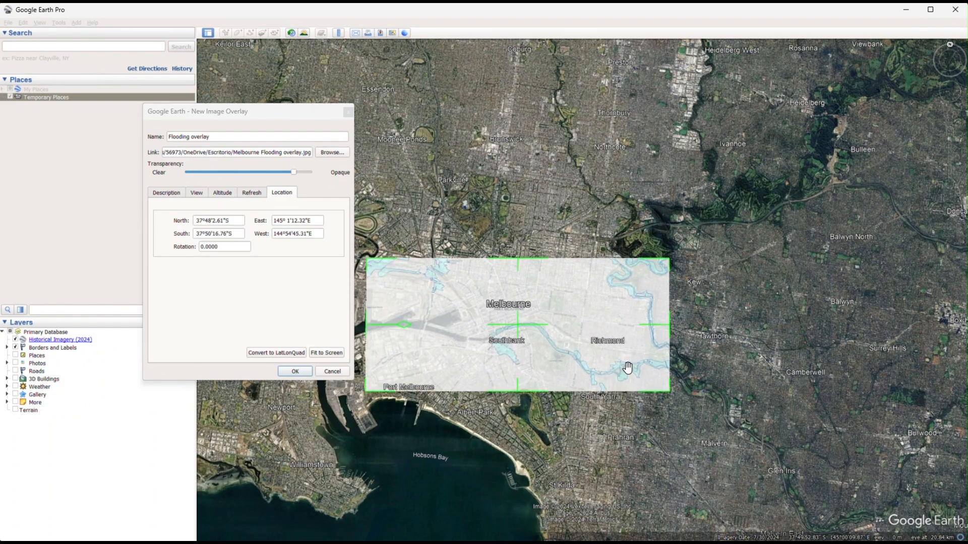
Fine-tune the overlay's edges to about 37°47'55"S, 37°50'23"S, 145°1'21"E and 144°54'39"E to align the river, and save it.
scroll(628, 367, "up", 3)
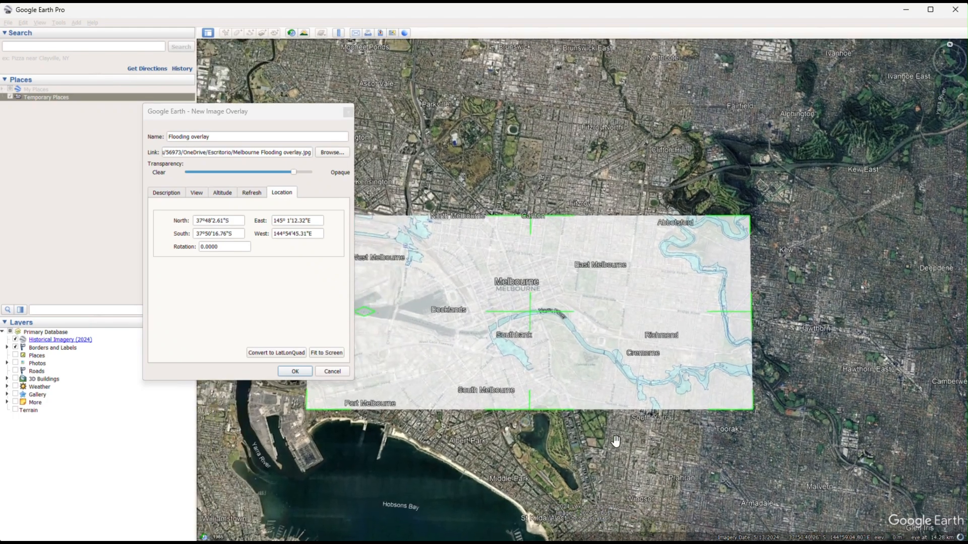
left_click_drag(750, 312, 754, 314)
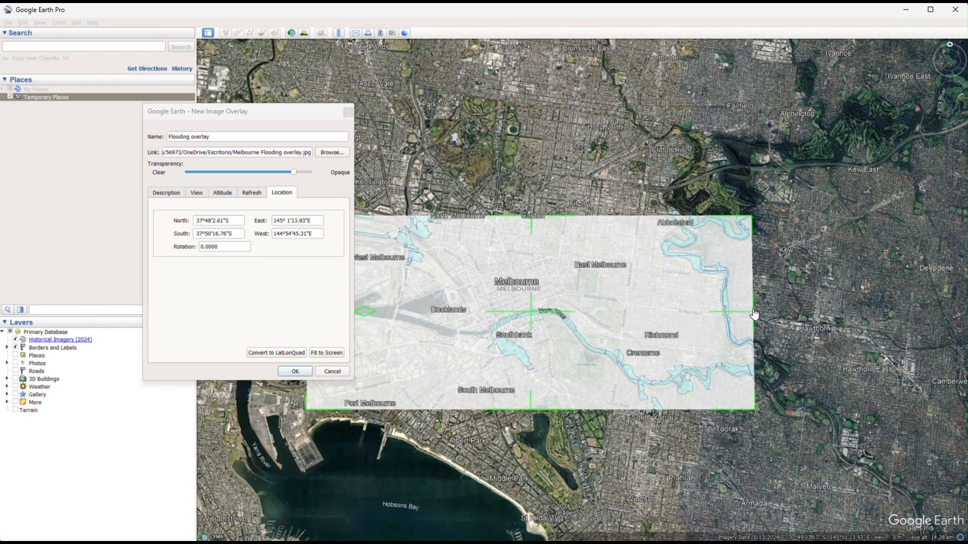
left_click_drag(532, 217, 533, 206)
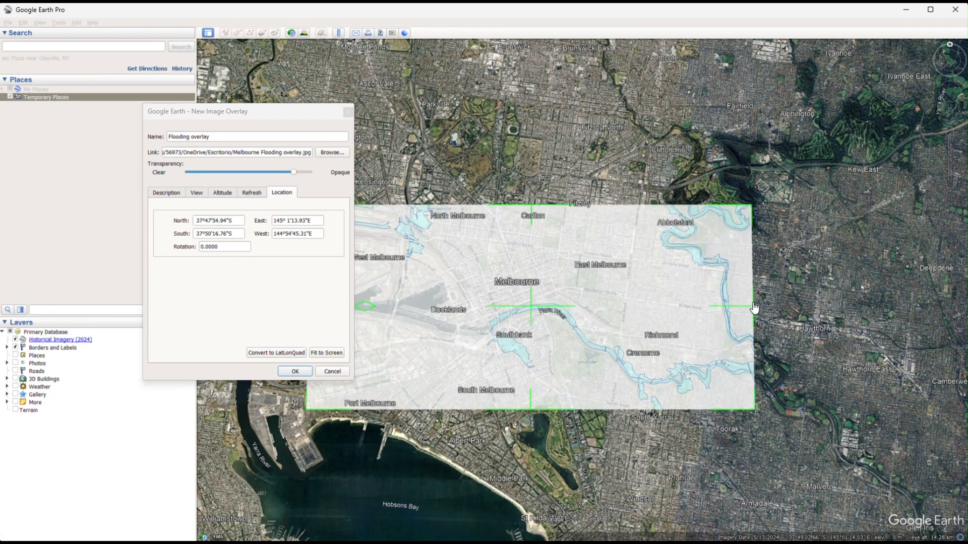
left_click_drag(755, 308, 762, 308)
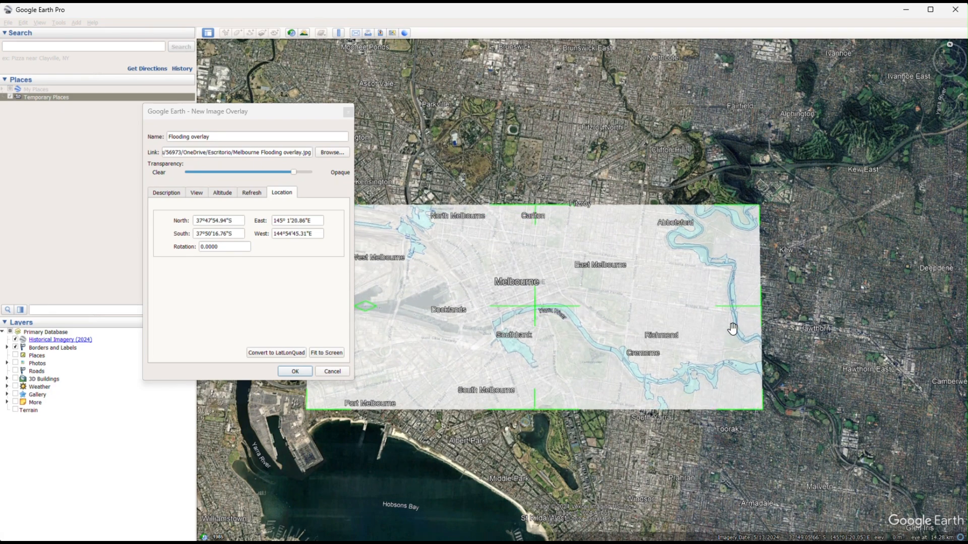
left_click_drag(589, 395, 656, 394)
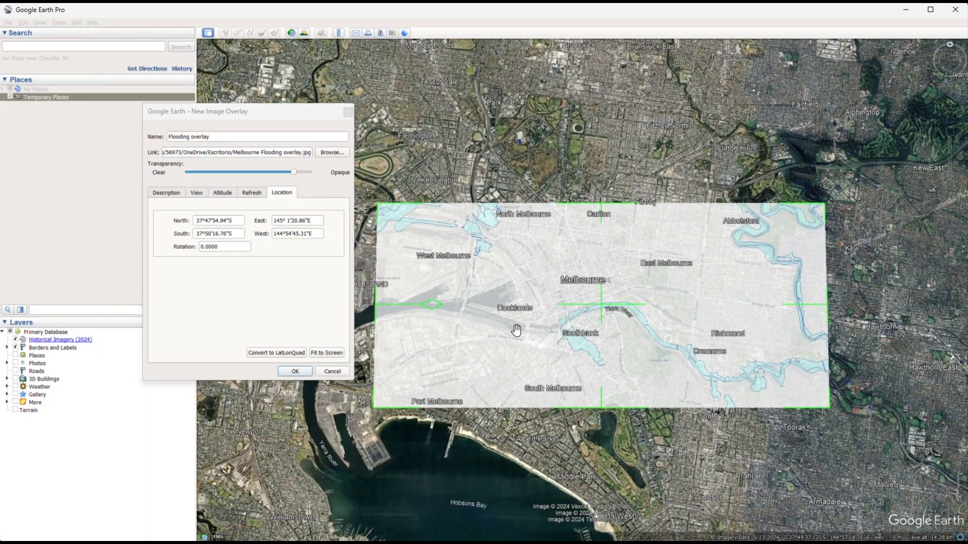
left_click_drag(386, 310, 378, 308)
left_click_drag(594, 408, 591, 422)
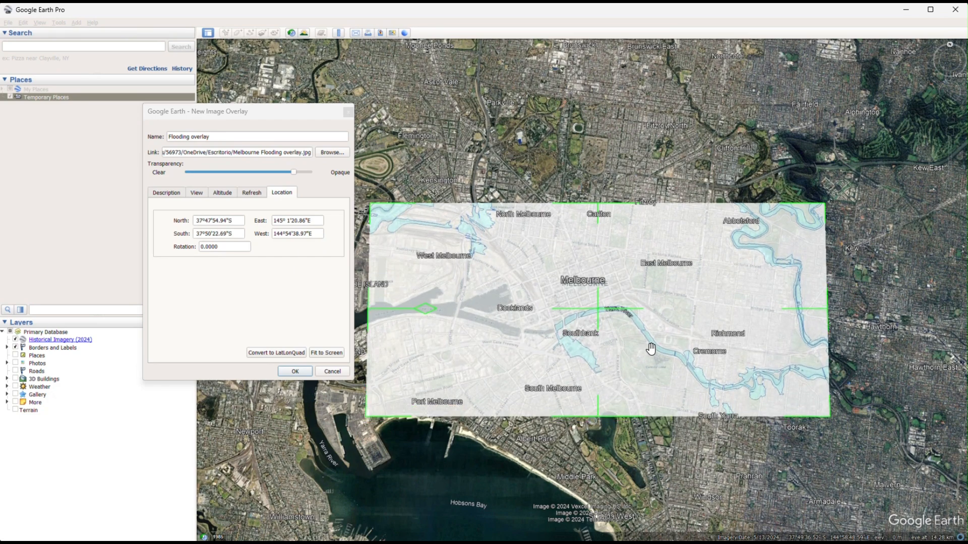
left_click(295, 371)
Hide the Flooding overlay and show it again to compare it with the satellite imagery.
scroll(671, 272, "up", 3)
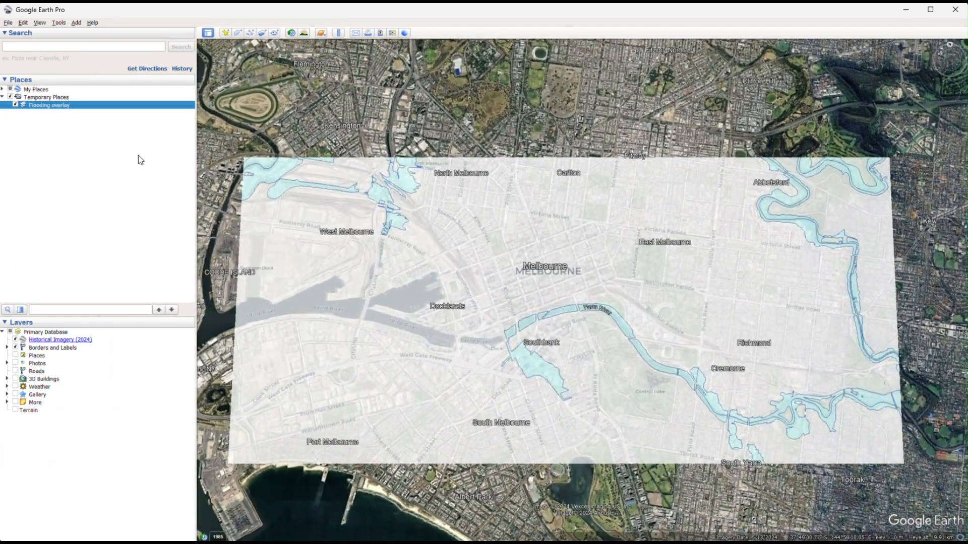
left_click(112, 144)
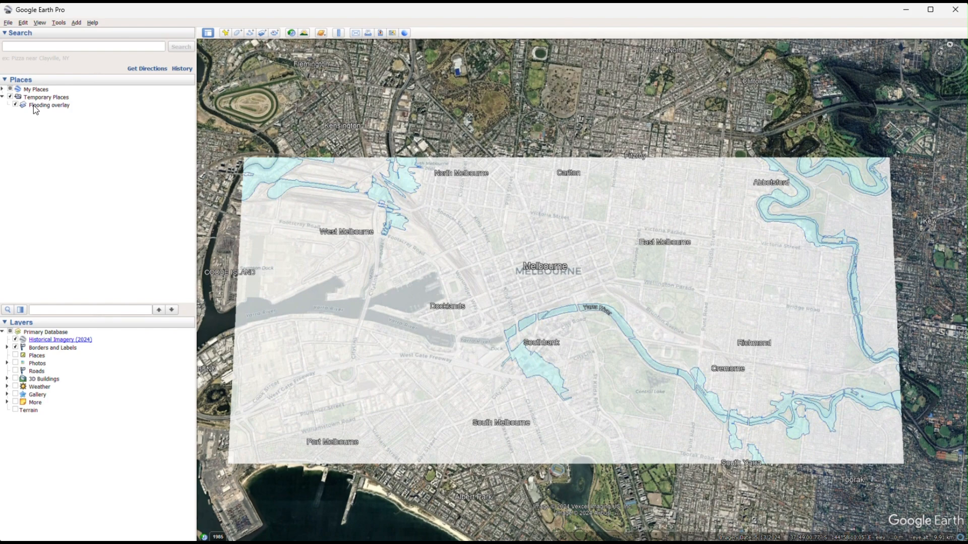
left_click(15, 105)
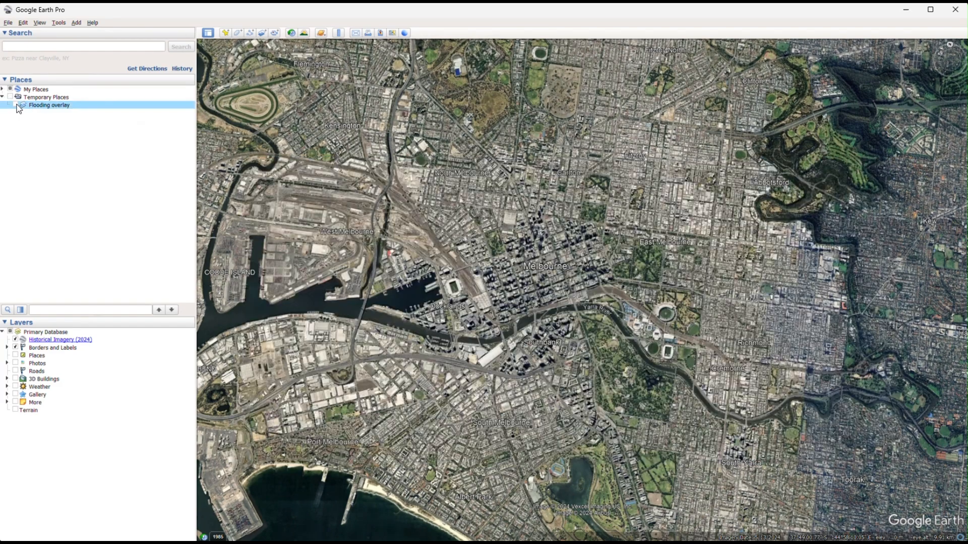
left_click(16, 105)
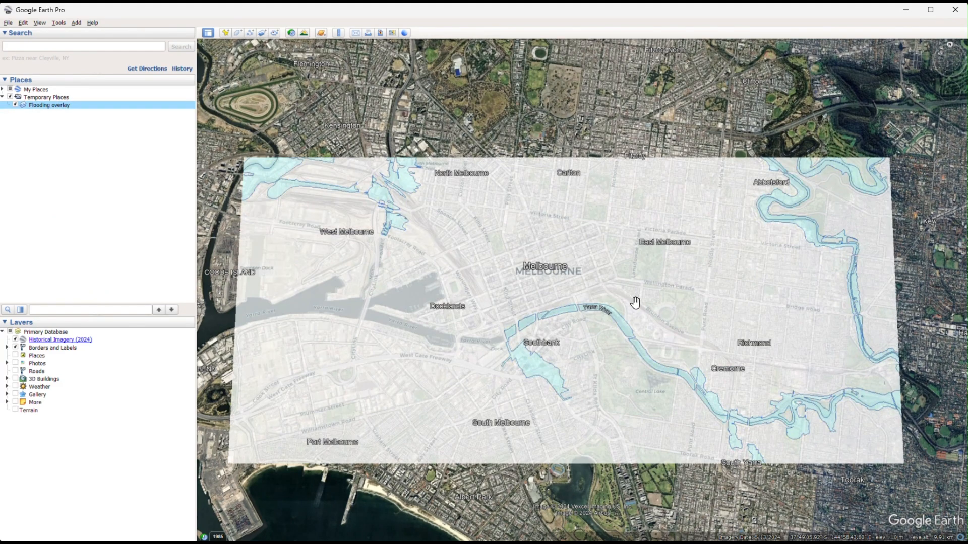
Start a new polygon on the Southbank flood zone, tracing from its northern tip along the northwestern edge to the end of the narrow arm.
scroll(637, 303, "up", 3)
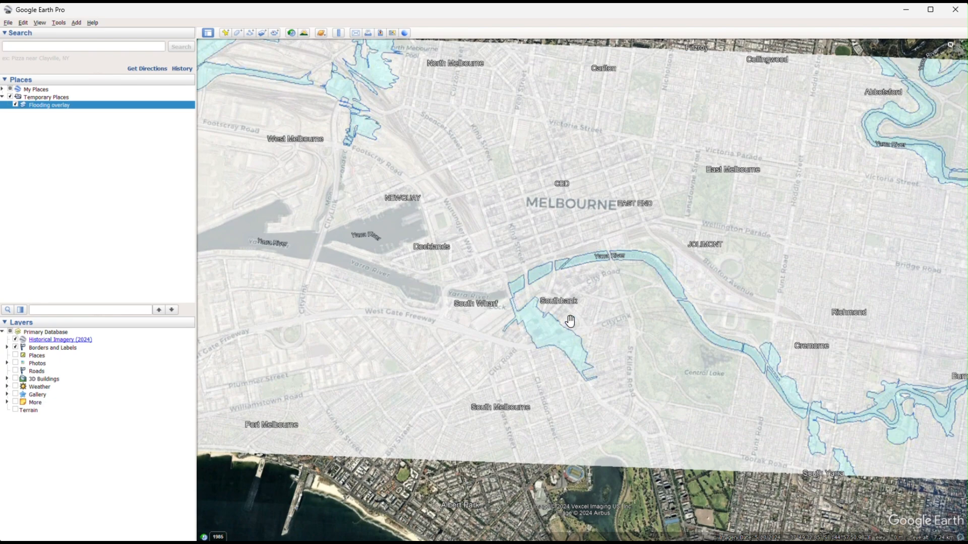
scroll(570, 320, "up", 2)
scroll(558, 352, "up", 2)
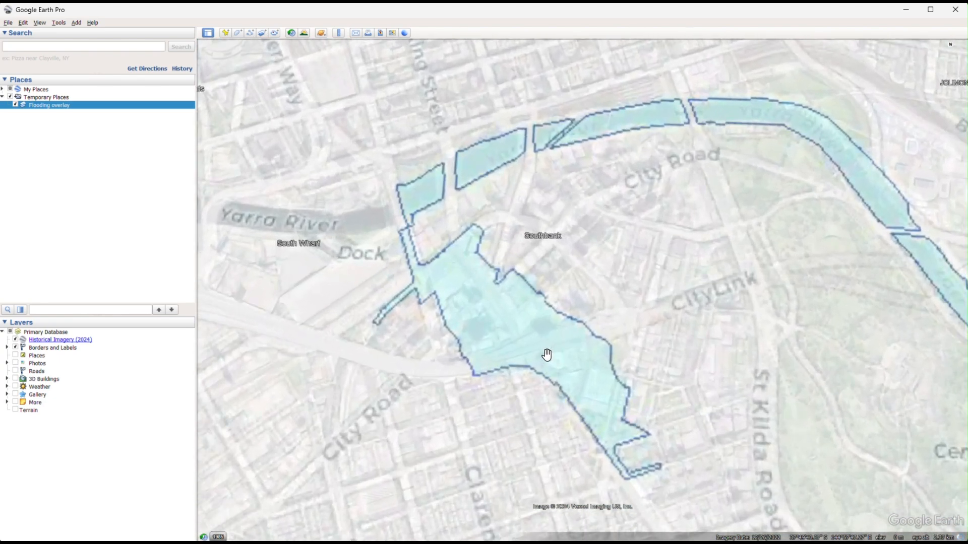
left_click_drag(566, 352, 595, 344)
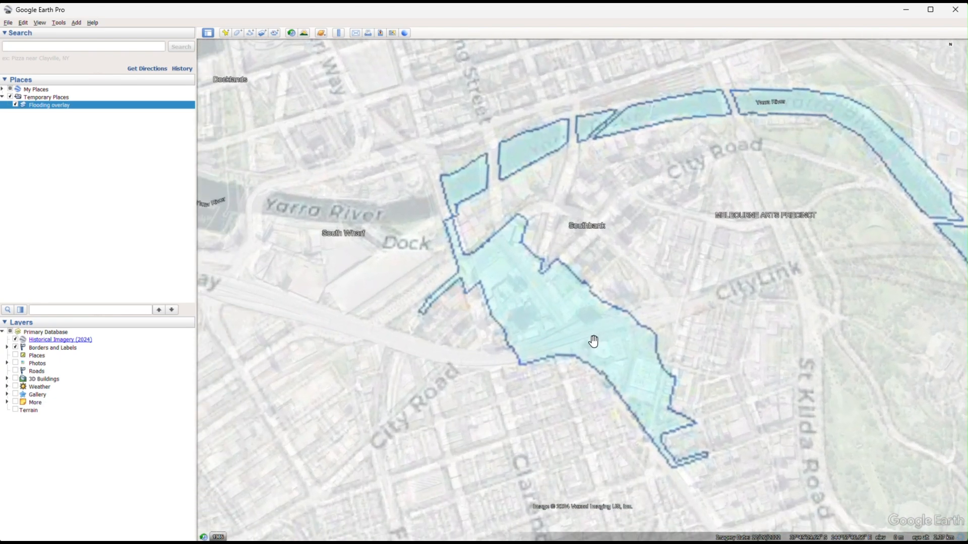
left_click(236, 33)
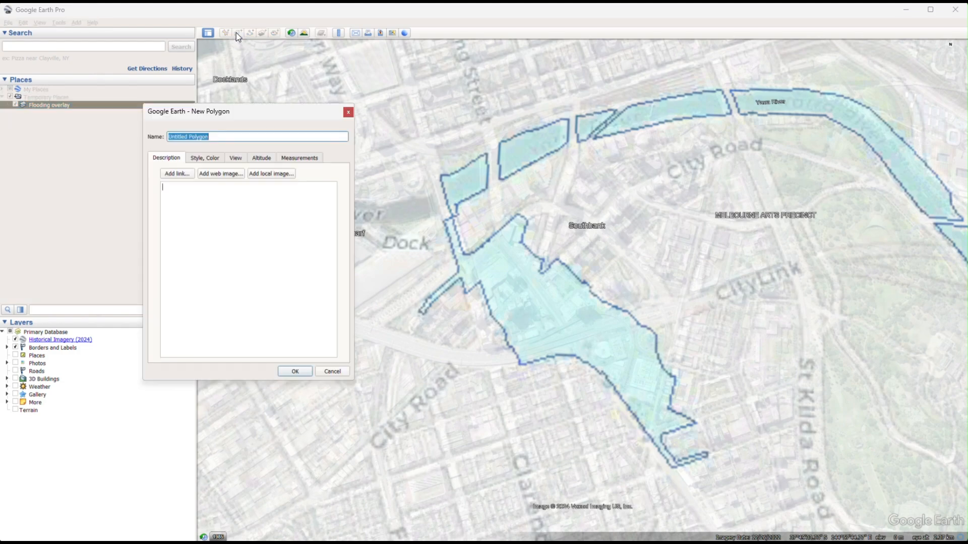
left_click(517, 213)
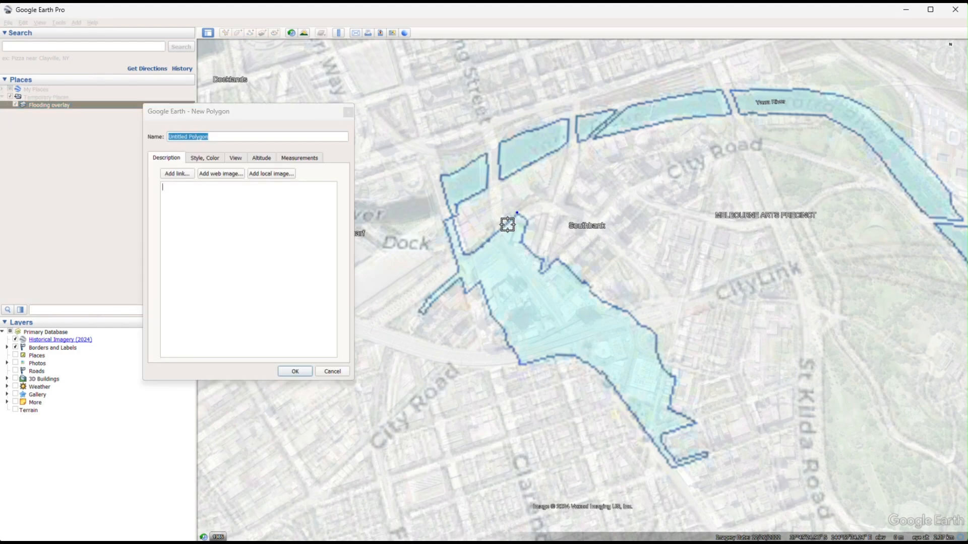
left_click(488, 241)
left_click(472, 252)
left_click(465, 253)
left_click(460, 243)
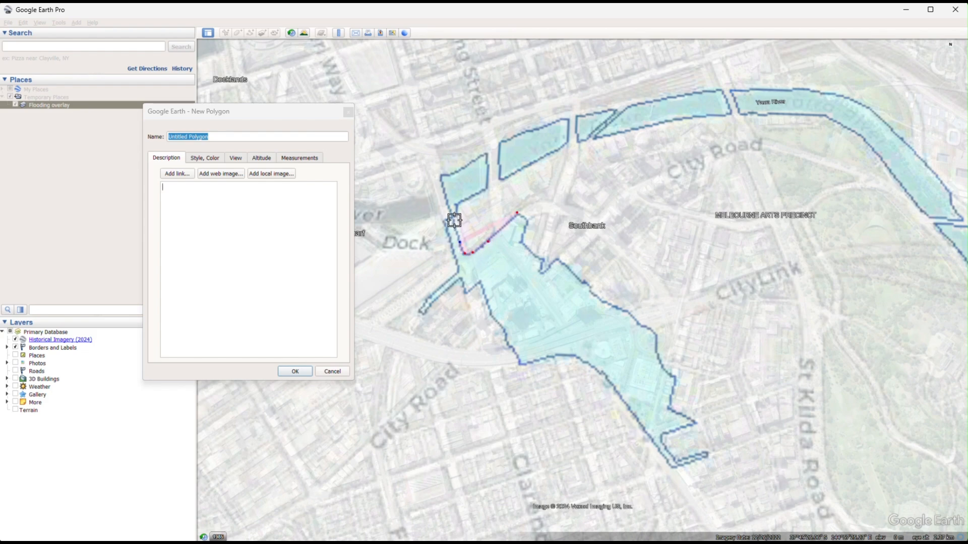
left_click(455, 217)
left_click(445, 221)
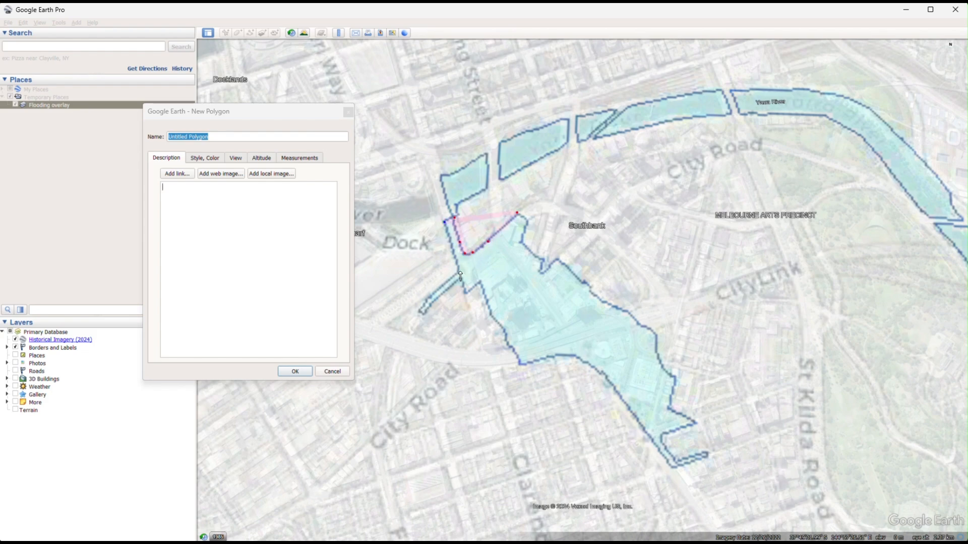
Continue the polygon outline down the western edge and around the thin southwestern spur of the Southbank flood zone.
left_click(461, 272)
left_click(430, 295)
left_click(419, 312)
left_click(426, 313)
left_click(441, 294)
left_click(461, 280)
left_click(468, 292)
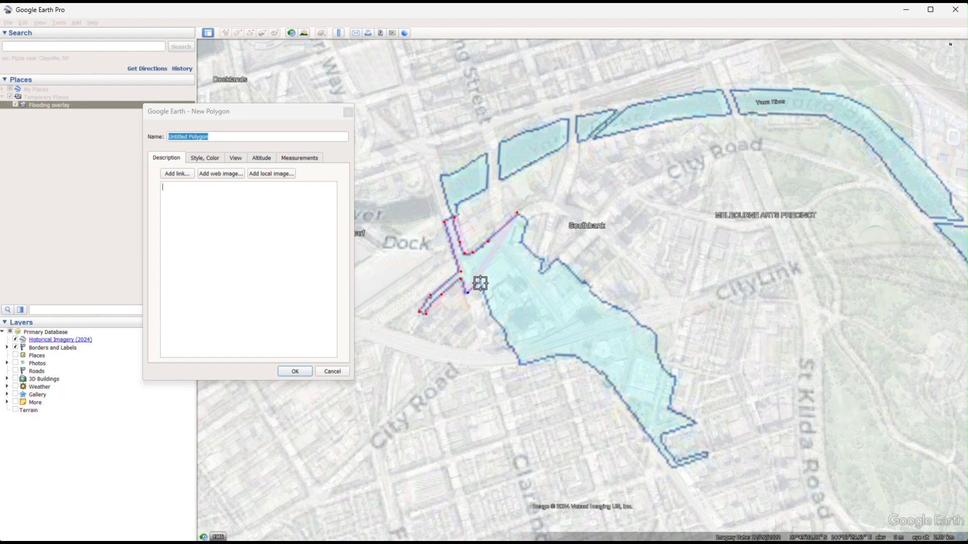
Finish the polygon by tracing the flood zone's southern and eastern boundary freehand back to the northern tip, and hide the Flooding overlay.
mouse_move(481, 284)
left_mouse_down()
mouse_move(523, 361)
mouse_move(574, 361)
mouse_move(618, 395)
left_mouse_up()
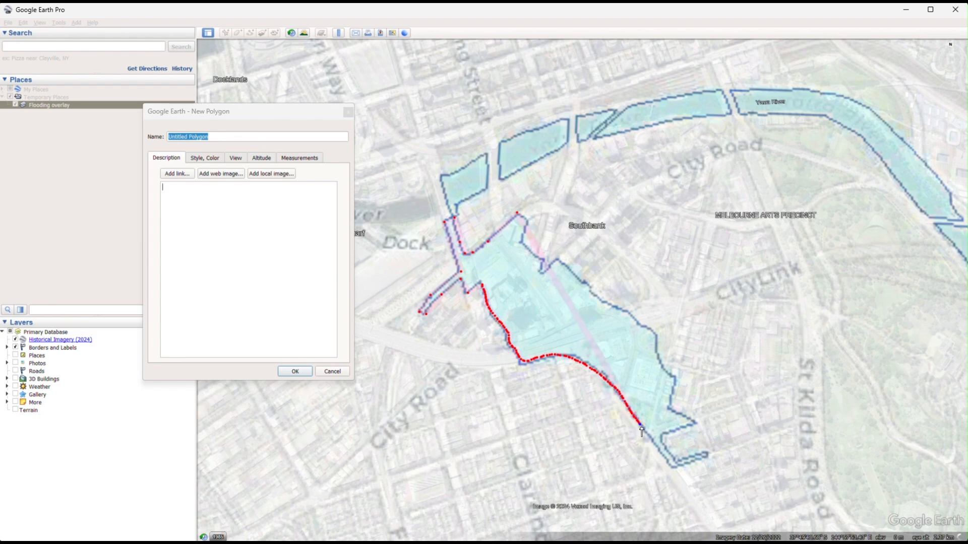
mouse_move(642, 431)
left_mouse_down()
mouse_move(673, 468)
mouse_move(709, 455)
mouse_move(678, 460)
mouse_move(663, 437)
mouse_move(695, 421)
mouse_move(671, 412)
mouse_move(675, 379)
mouse_move(654, 338)
mouse_move(558, 260)
mouse_move(544, 272)
mouse_move(522, 240)
mouse_move(525, 216)
left_mouse_up()
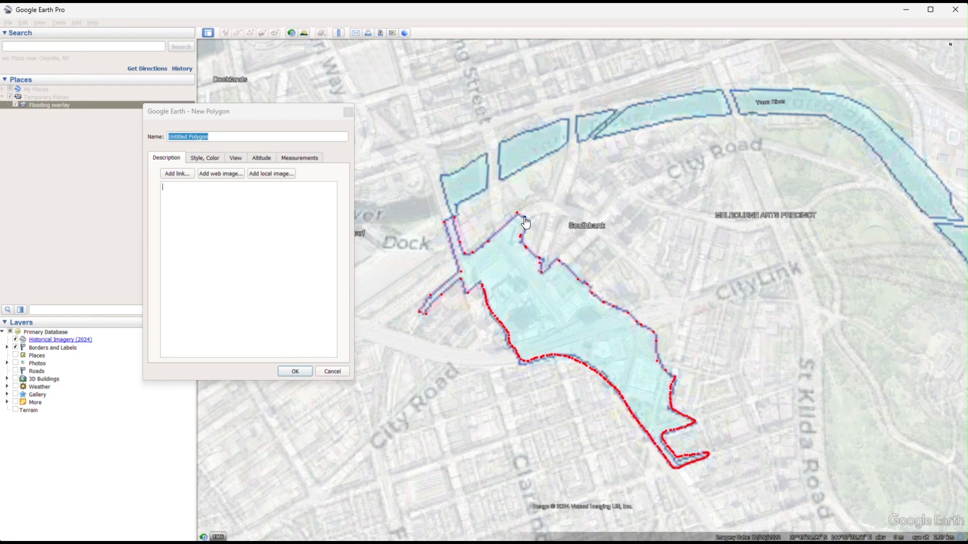
left_click(295, 371)
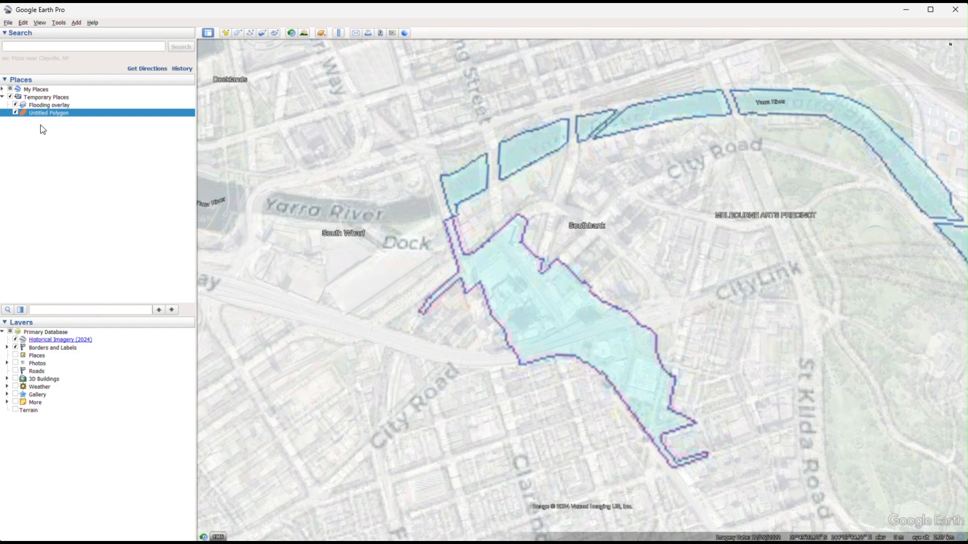
left_click(16, 105)
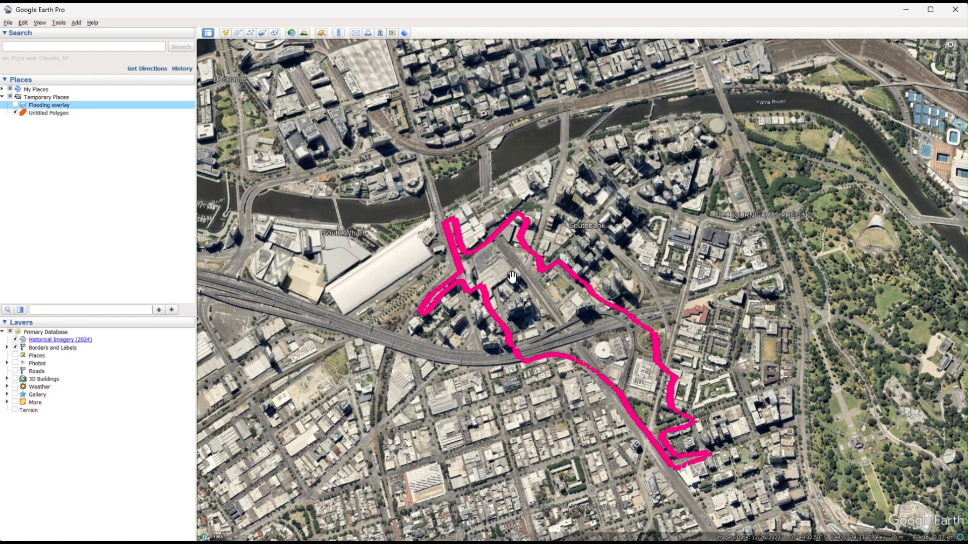
Open the flood polygon's properties and check its perimeter in meters and area in square meters.
left_click(47, 114)
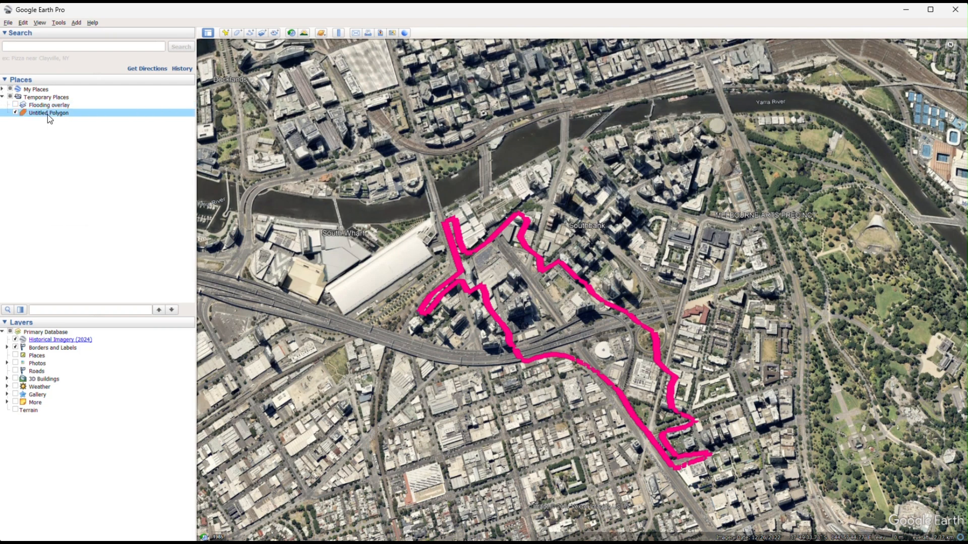
right_click(47, 114)
left_click(76, 219)
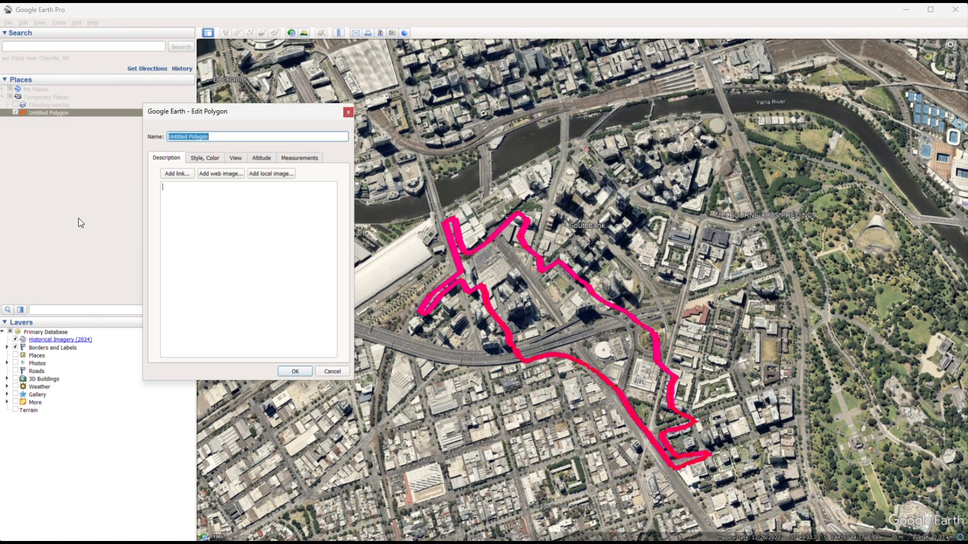
left_click(298, 158)
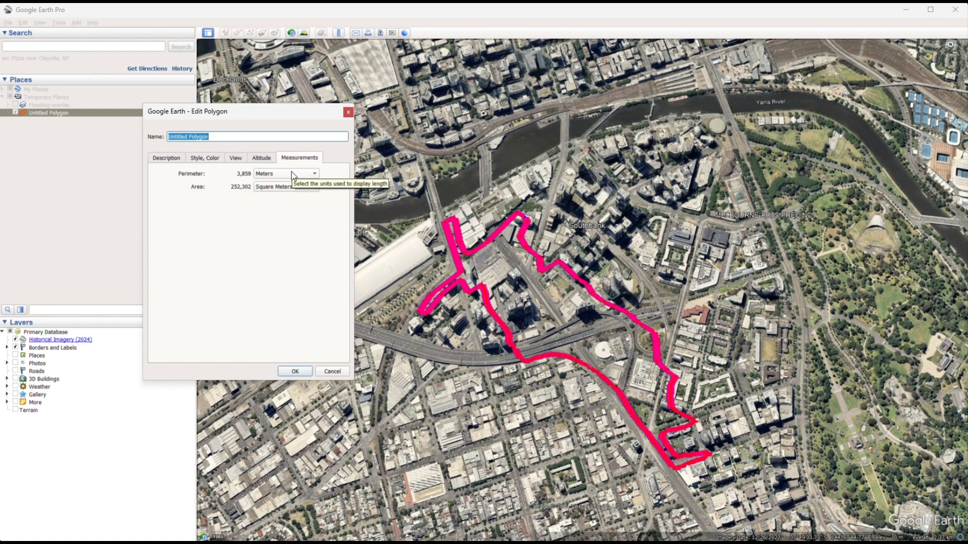
left_click(293, 175)
left_click(292, 174)
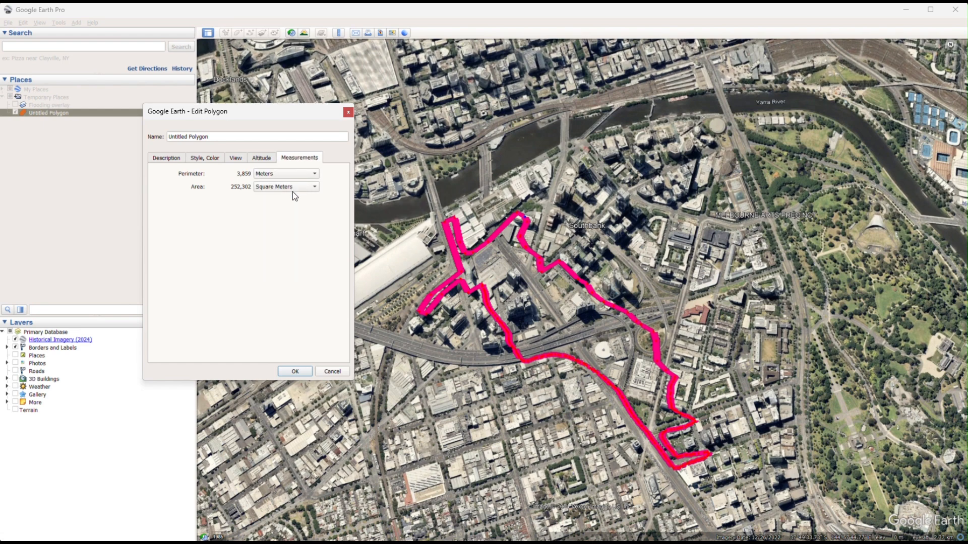
left_click(292, 184)
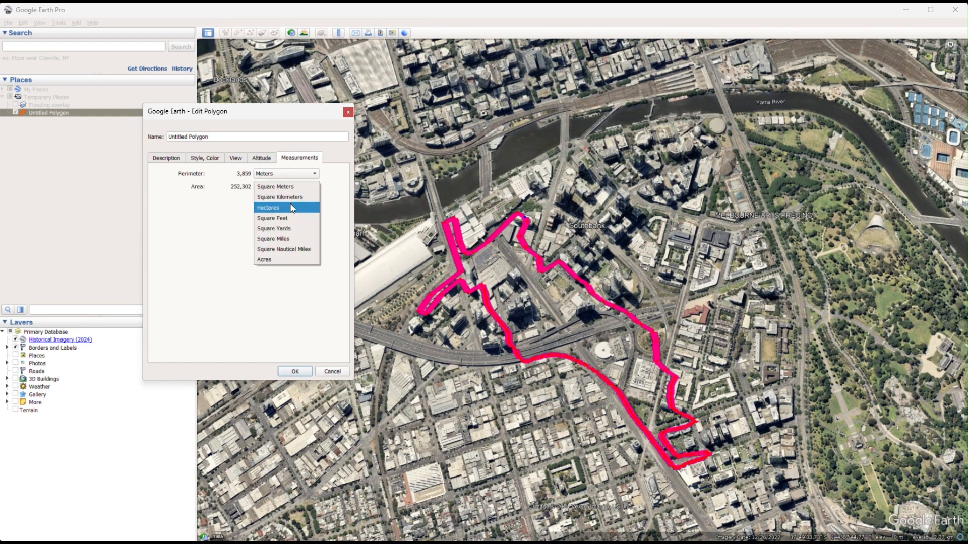
left_click(281, 189)
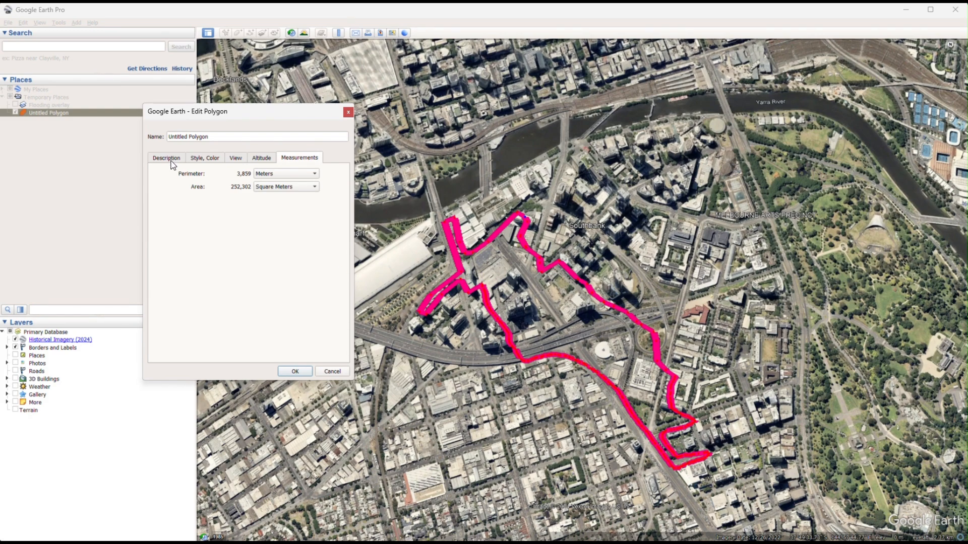
Extend the polygon's northern tip to the north and east, adding vertices down the eastern side along the road.
scroll(527, 218, "up", 1)
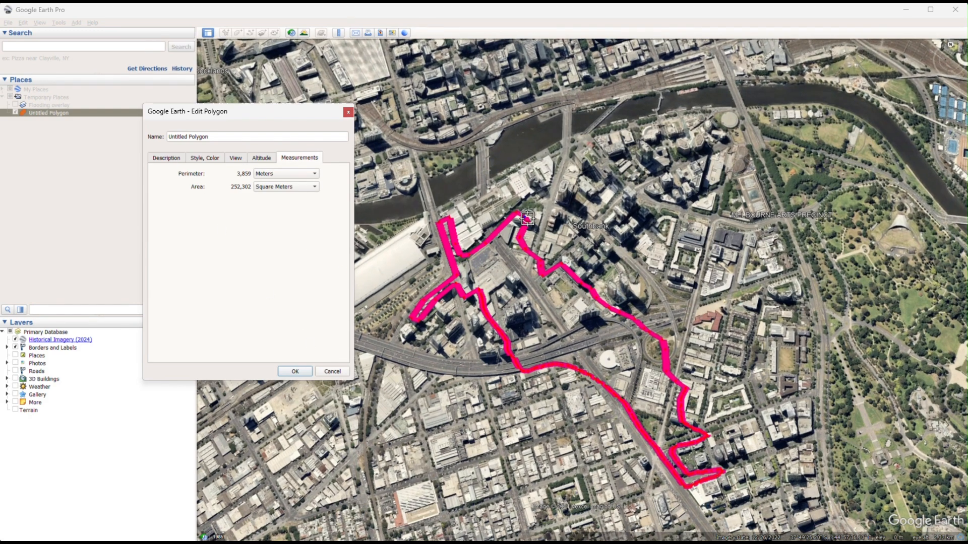
scroll(527, 218, "up", 2)
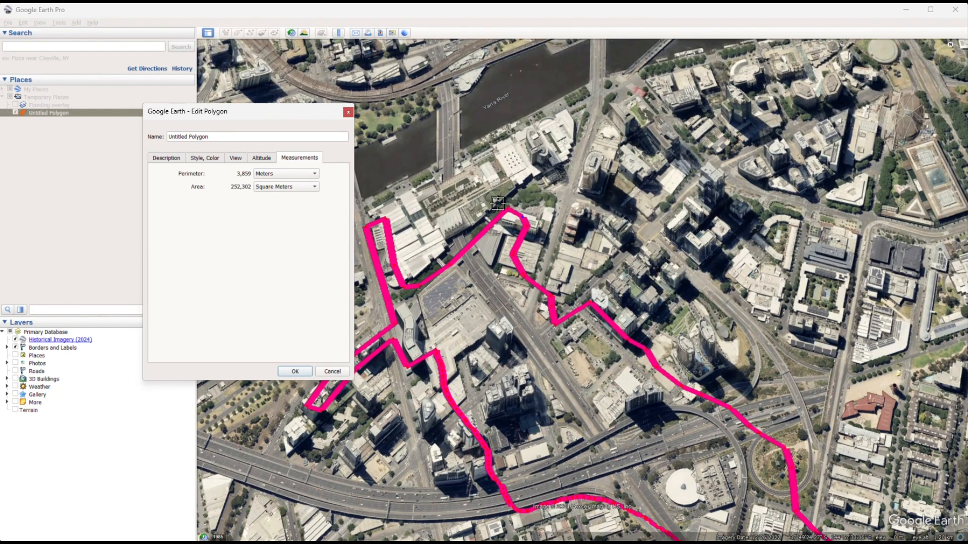
left_click_drag(525, 219, 558, 198)
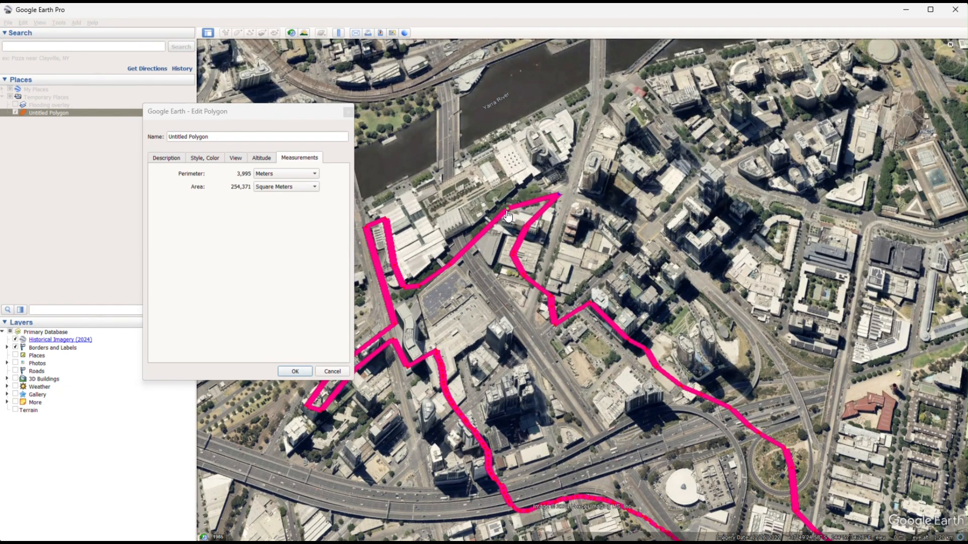
left_click(518, 191)
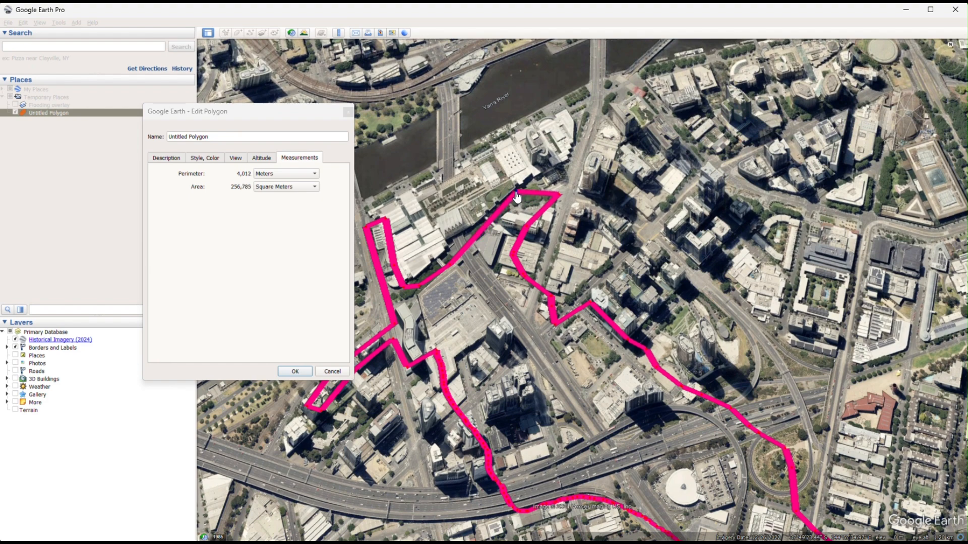
left_click(547, 233)
left_click_drag(544, 274, 526, 282)
left_click(514, 257)
Delete the surplus vertices below the extended northern tip and move the remaining inner corner south to straighten the eastern side.
right_click(525, 282)
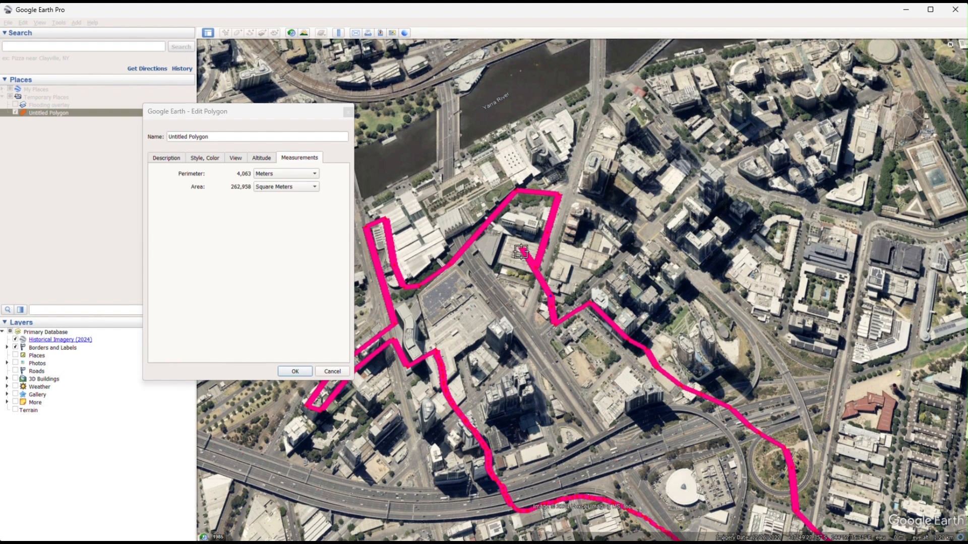
right_click(523, 251)
right_click(524, 253)
right_click(522, 251)
right_click(522, 251)
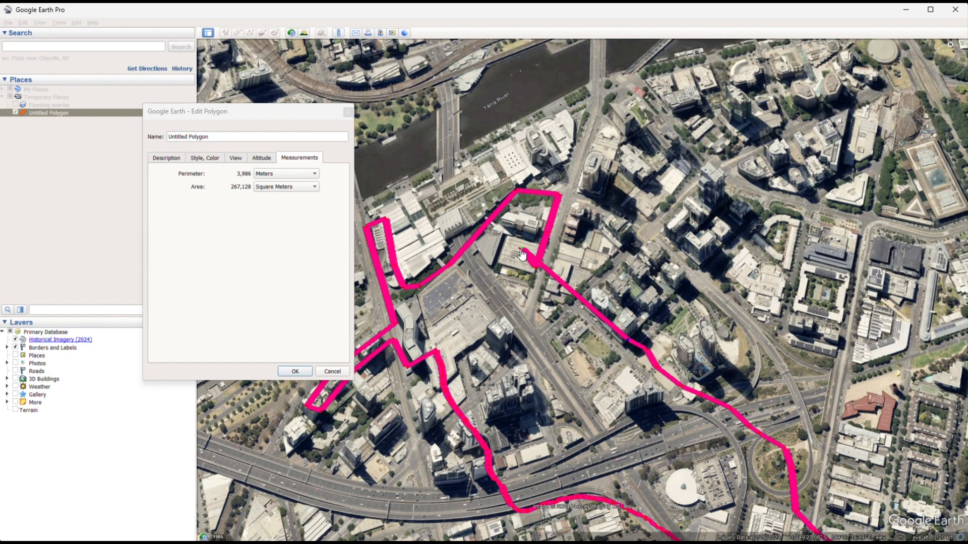
left_click_drag(522, 251, 524, 314)
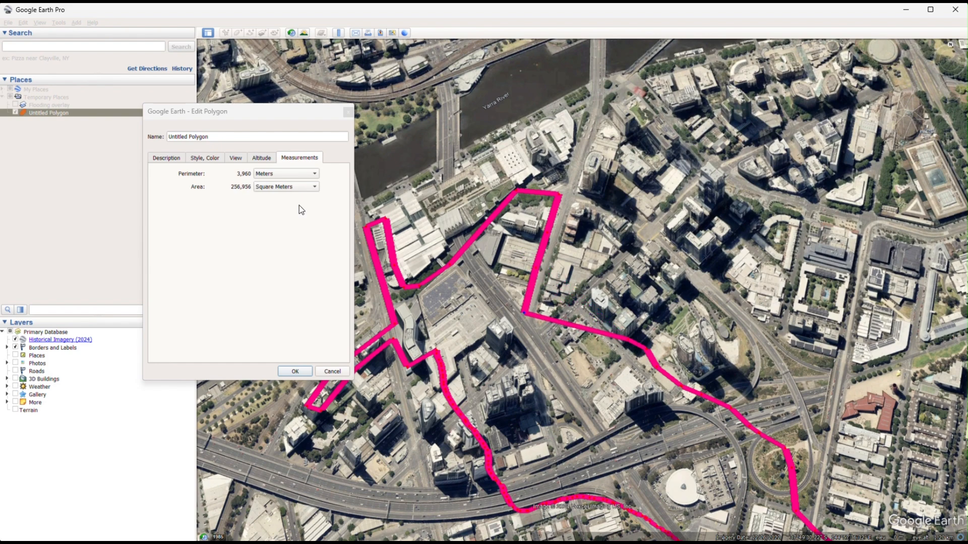
Set the polygon's outline colour to bright blue and its line width to 50, and save the changes.
left_click(208, 159)
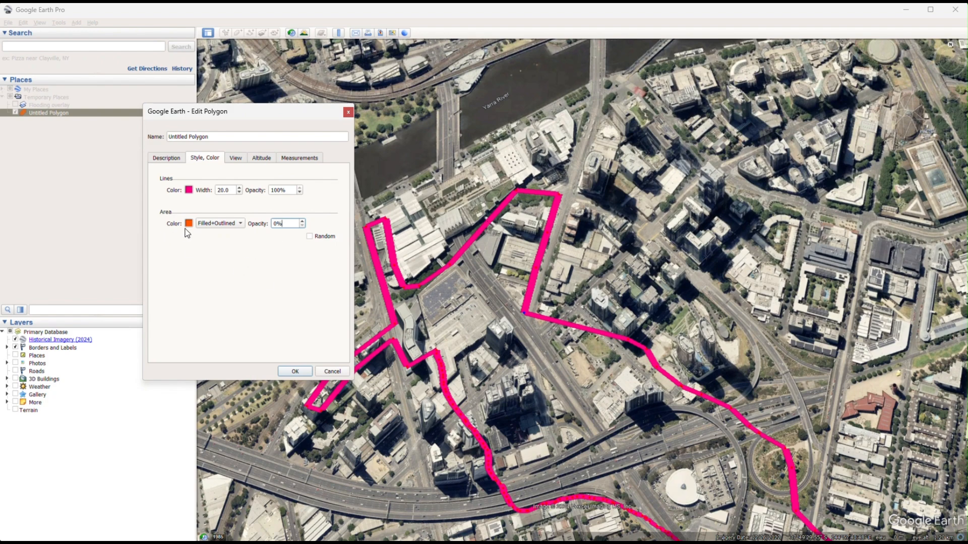
left_click(189, 190)
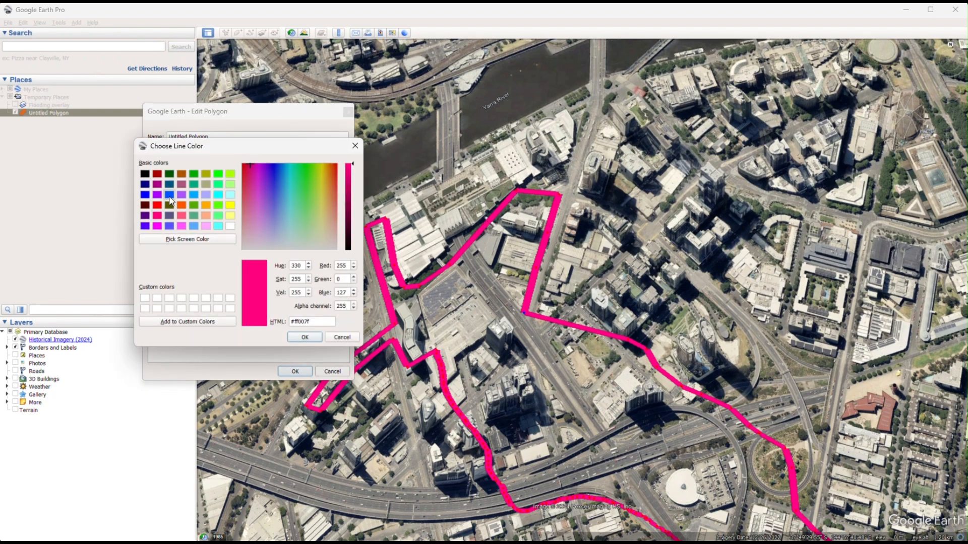
left_click(169, 195)
left_click(305, 338)
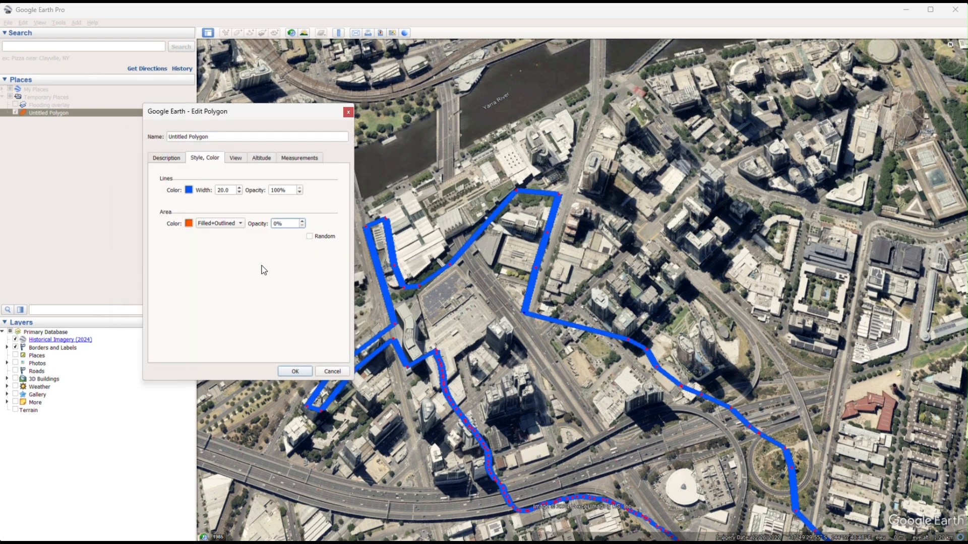
left_click_drag(232, 190, 205, 192)
type("50")
key("Return")
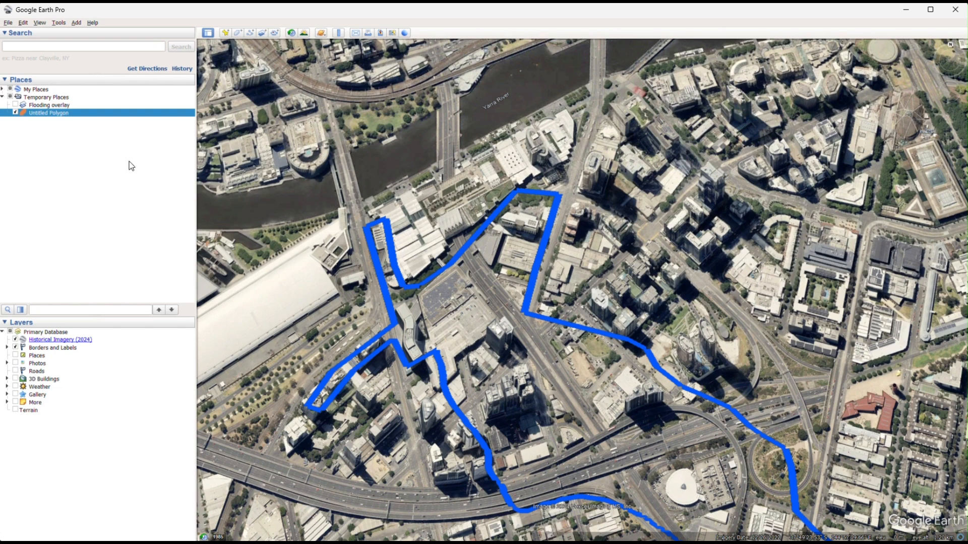
Reopen the polygon's style settings, try a thinner outline width, and set the line width to 50.
right_click(68, 113)
left_click(114, 218)
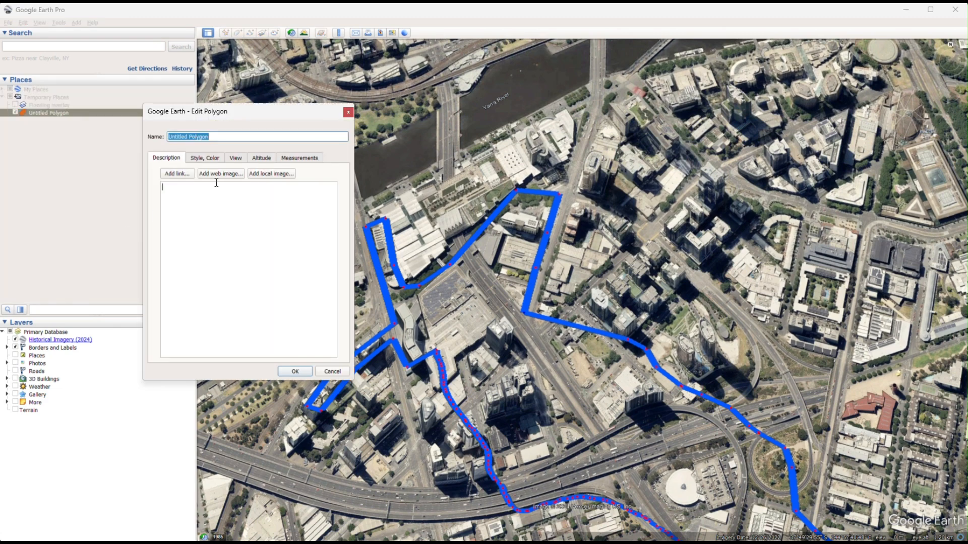
left_click(210, 159)
left_click_drag(232, 191, 210, 191)
type("10")
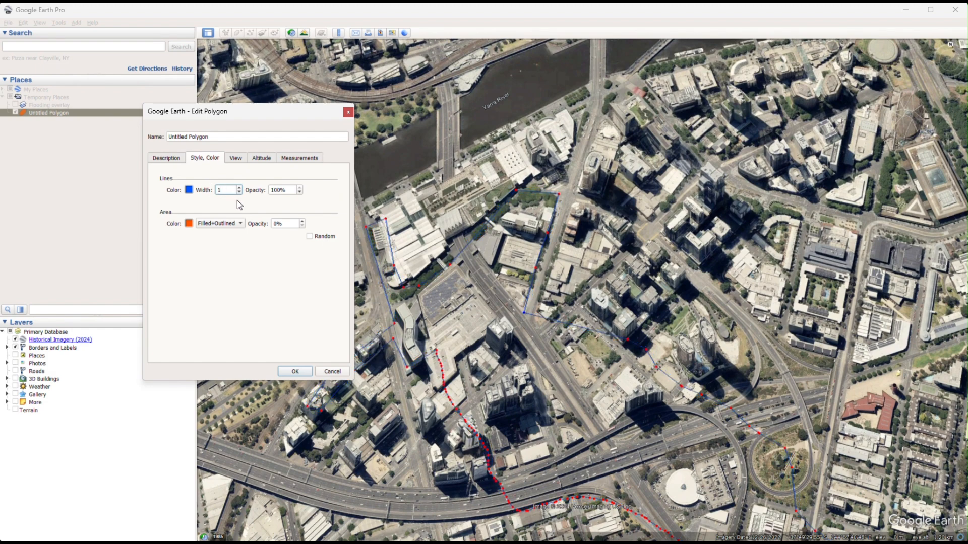
type("50")
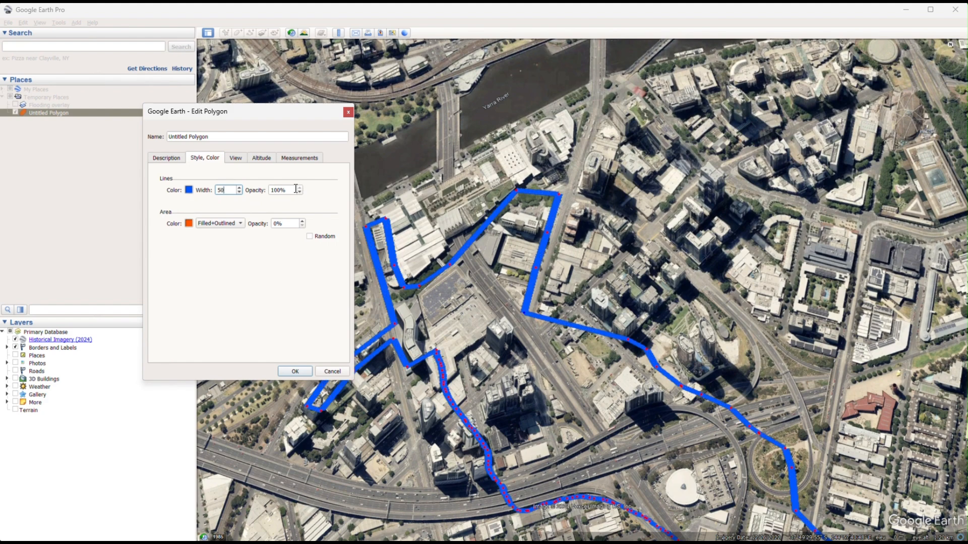
Set the opacity of the polygon's outline to 50%.
left_click_drag(296, 189, 270, 195)
left_click(300, 193)
left_click(300, 192)
type("50")
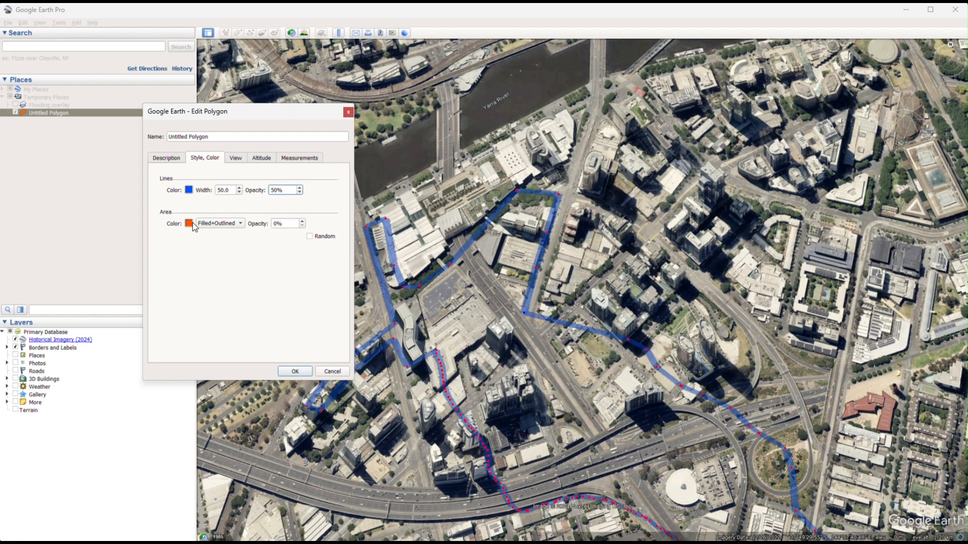
Change the polygon's fill colour to yellow (#ffff00), set the area opacity to 100%, and save the changes.
left_click(188, 225)
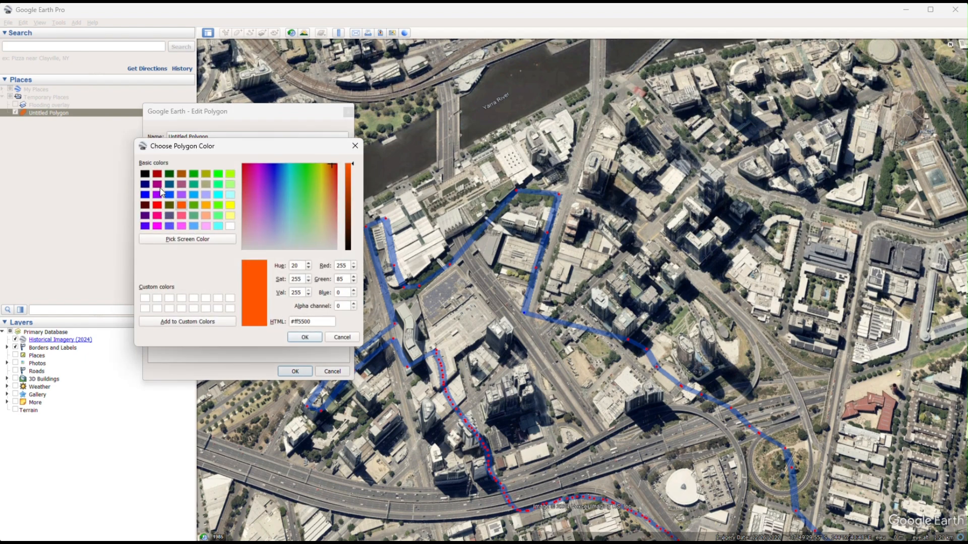
left_click(159, 186)
left_click(230, 205)
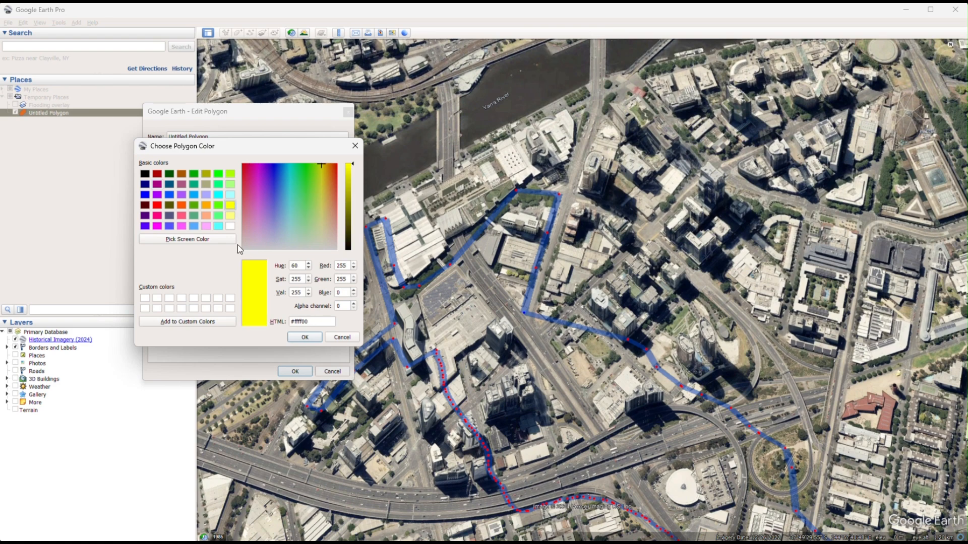
left_click(300, 336)
left_click(301, 222)
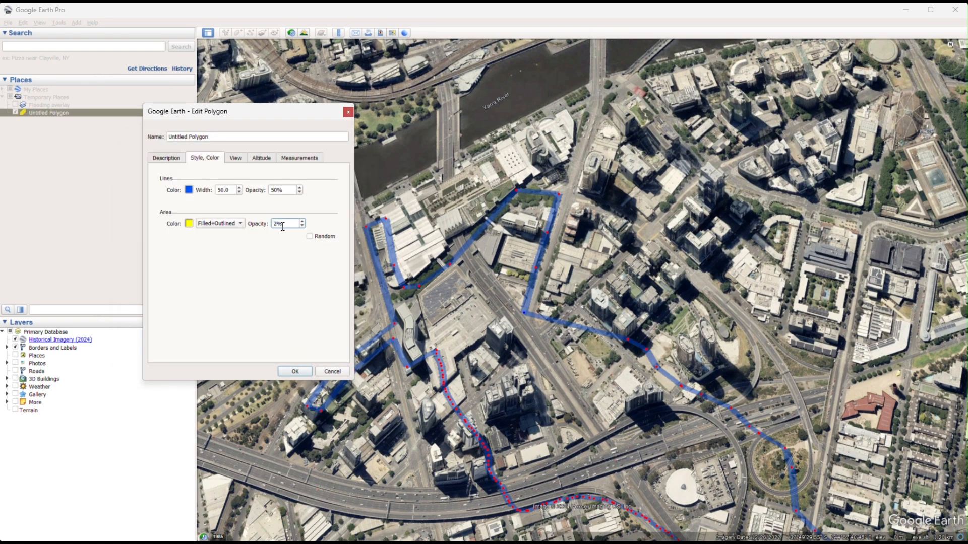
type("100")
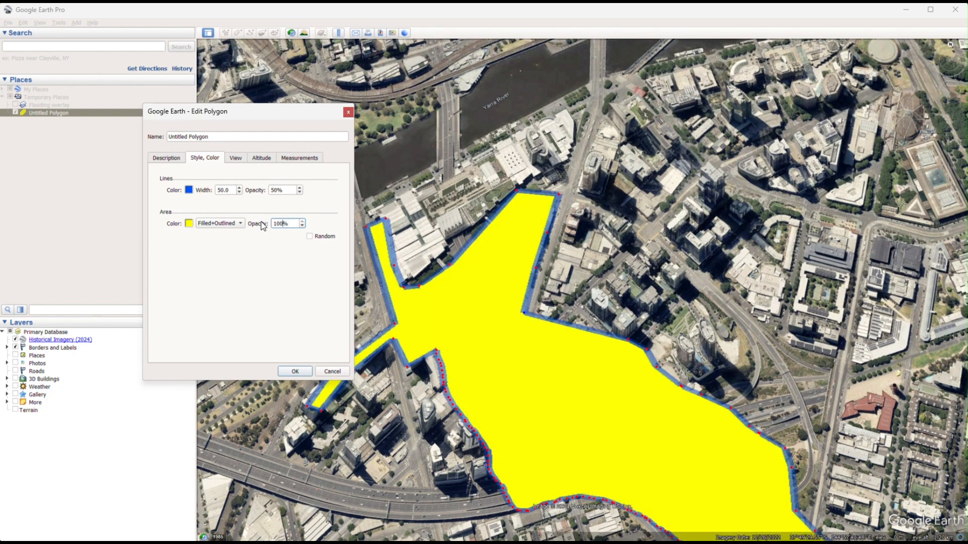
left_click(295, 372)
Examine the yellow polygon in its wider surroundings and close up along its edge near the towers.
scroll(530, 334, "down", 4)
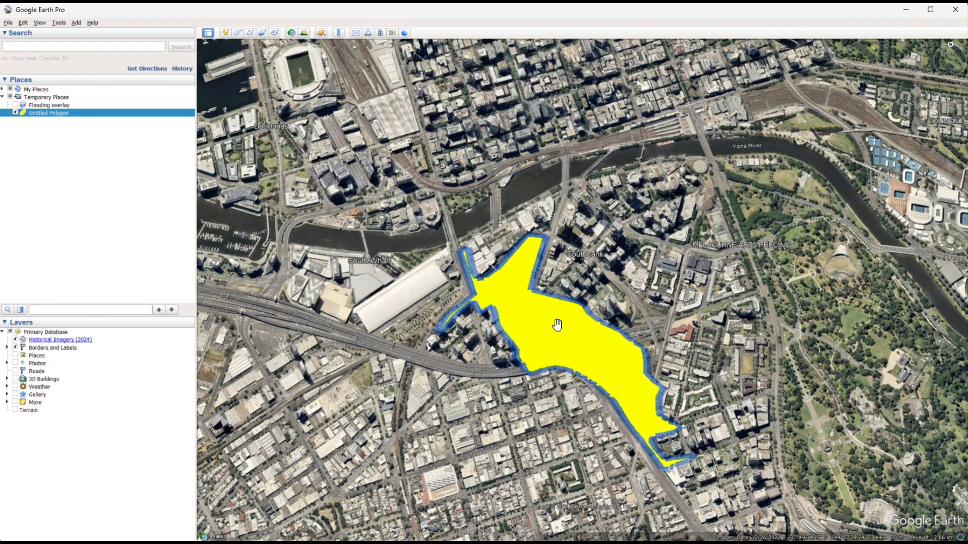
middle_click_drag(559, 327, 561, 336)
scroll(567, 330, "down", 3)
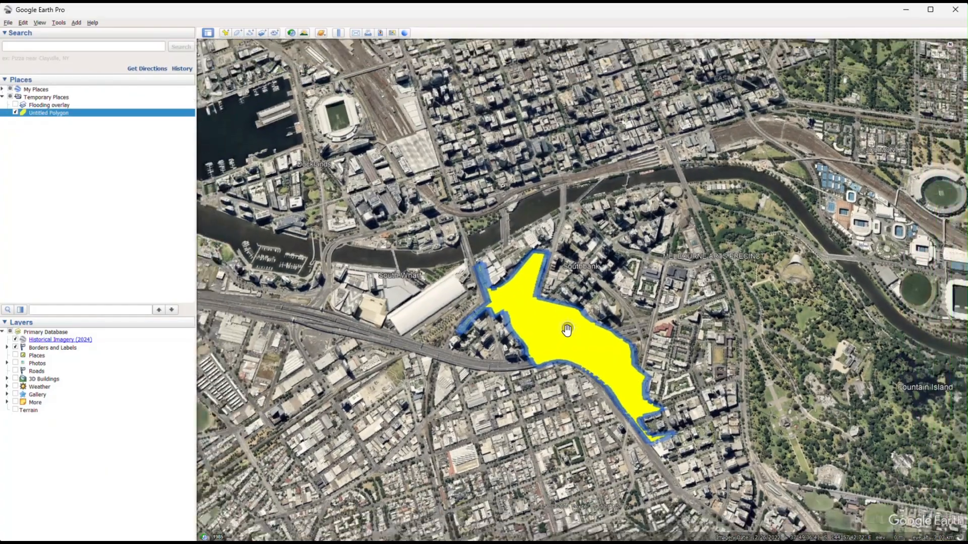
scroll(565, 319, "up", 3)
scroll(565, 317, "up", 5)
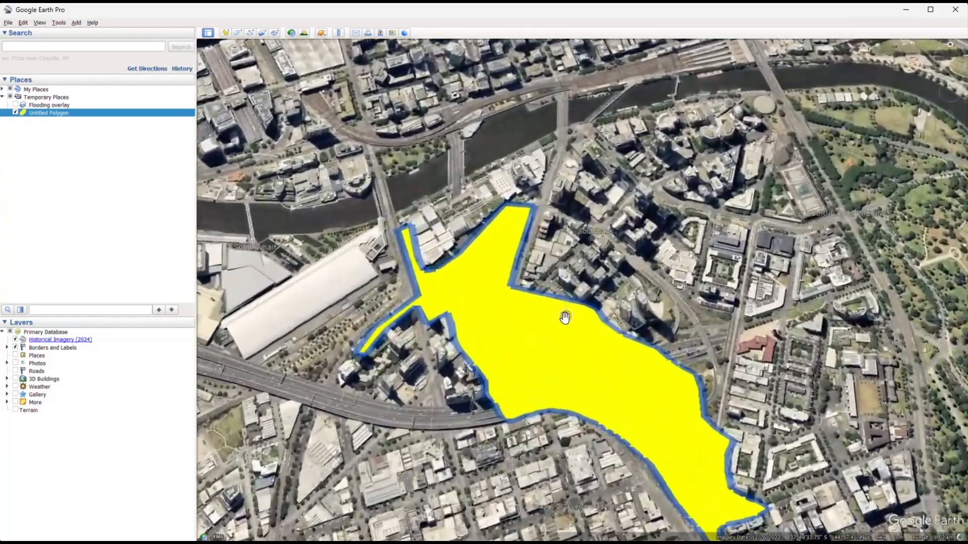
scroll(587, 312, "up", 3)
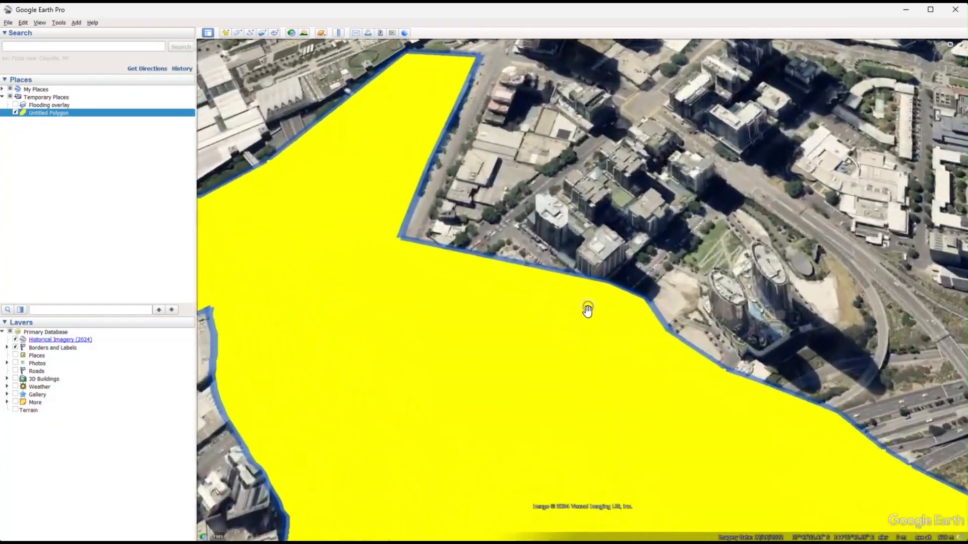
scroll(604, 274, "up", 2)
scroll(608, 273, "up", 1)
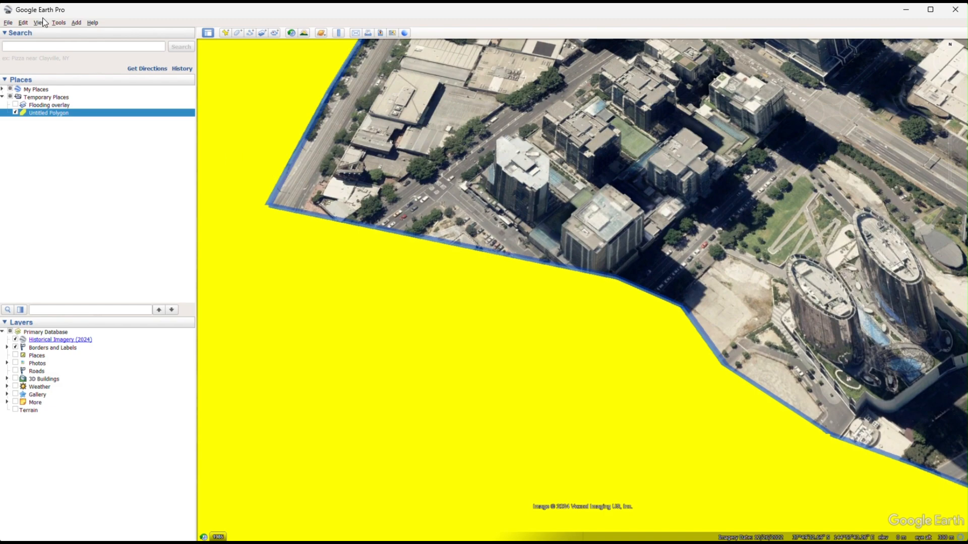
Set the navigation options to not automatically tilt while zooming, and apply the change.
left_click(59, 23)
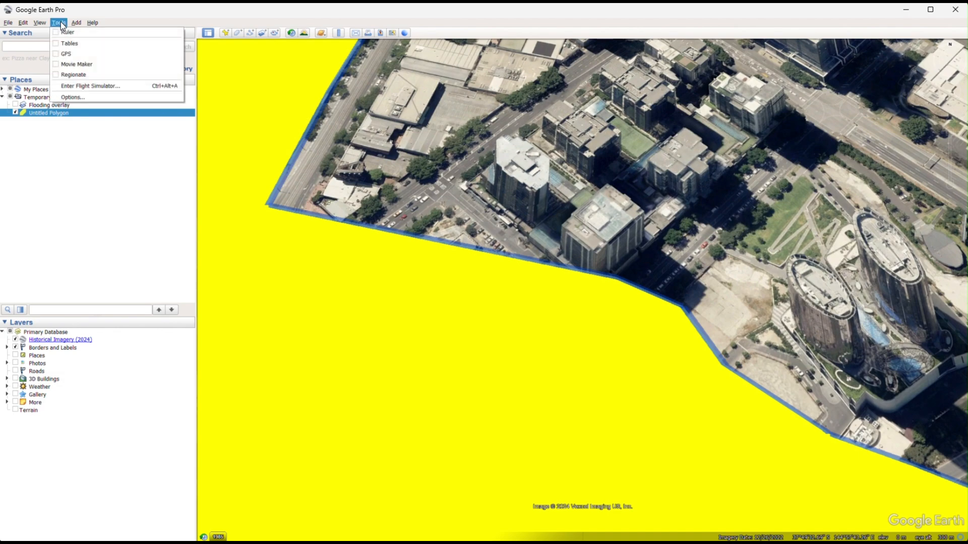
left_click(83, 98)
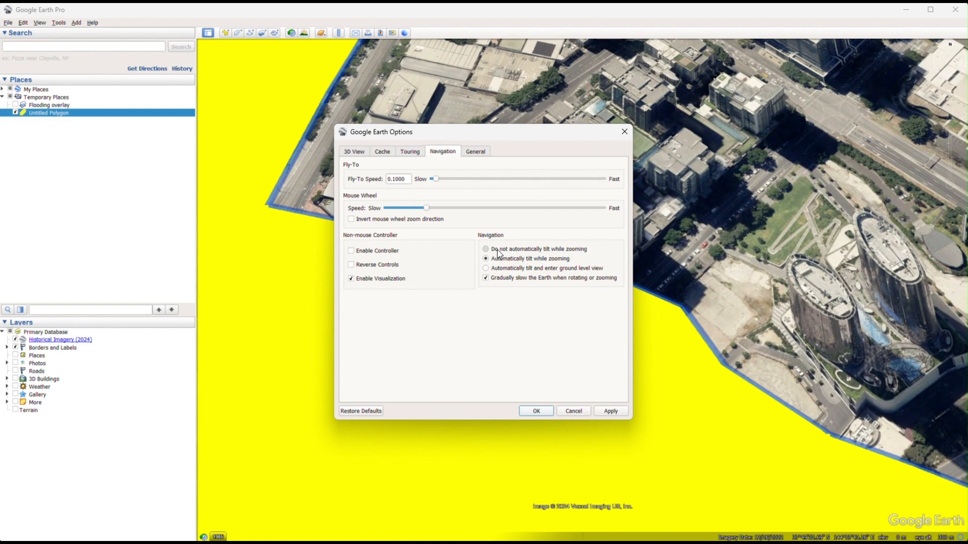
left_click(612, 412)
left_click(545, 413)
Zoom in and out over the polygon to check how the view behaves with the applied navigation options.
scroll(646, 345, "down", 5)
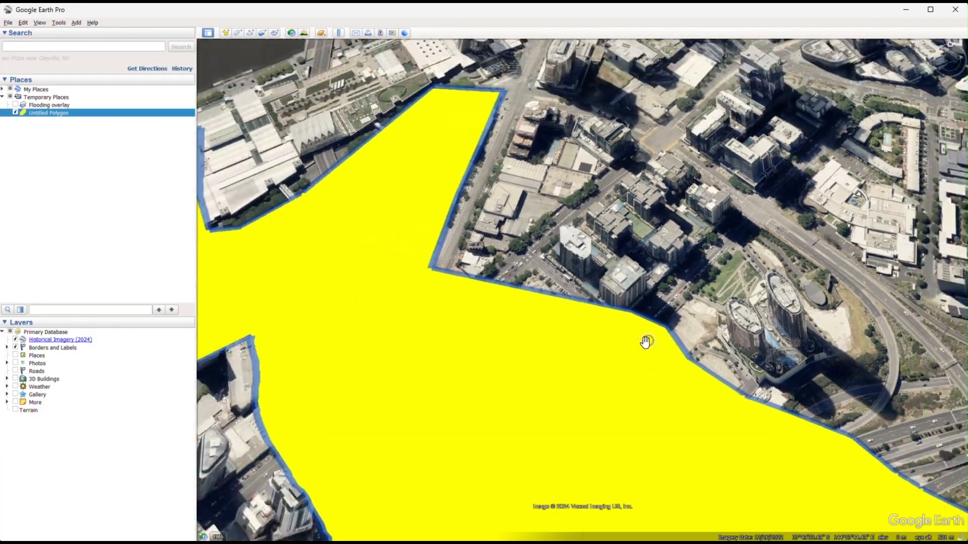
scroll(648, 337, "down", 6)
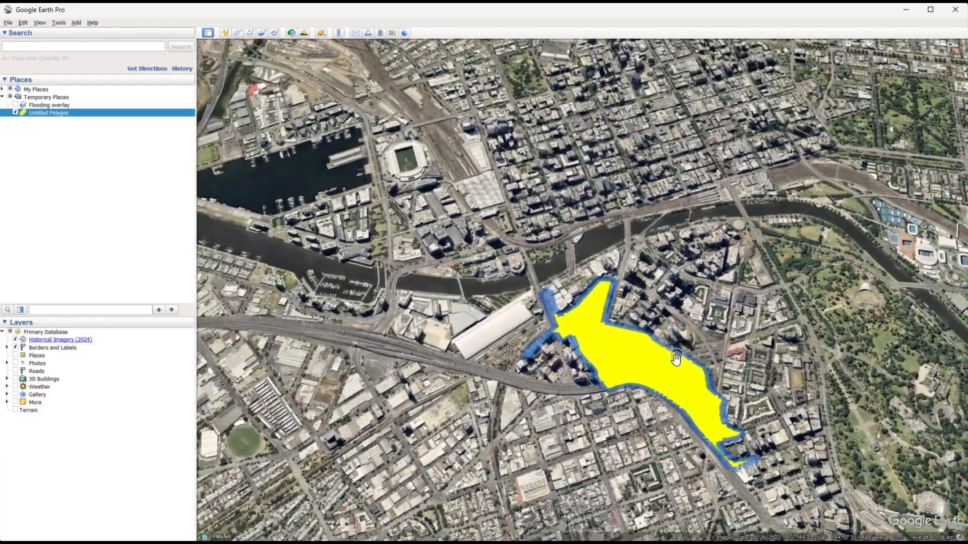
scroll(662, 330, "up", 3)
scroll(656, 313, "up", 3)
scroll(622, 316, "up", 5)
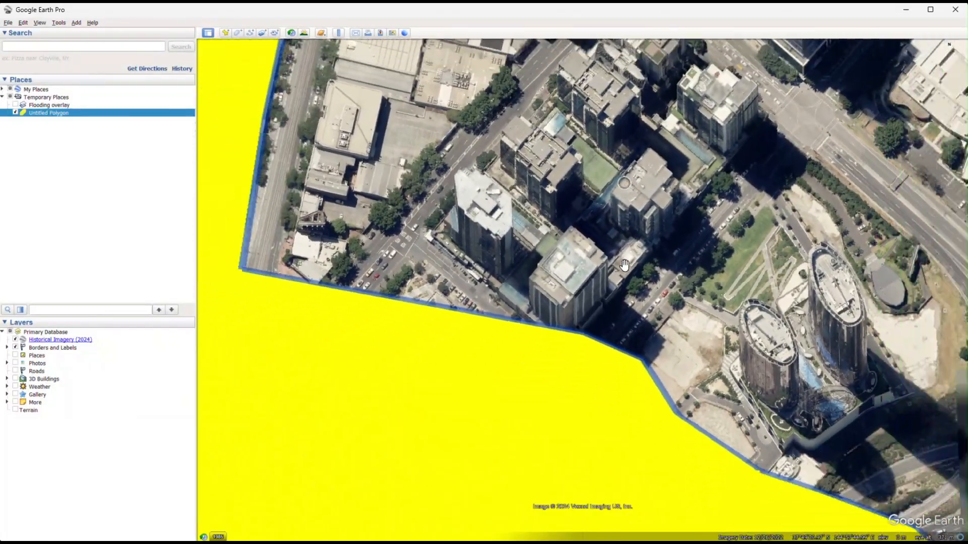
scroll(665, 369, "down", 10)
scroll(669, 368, "down", 3)
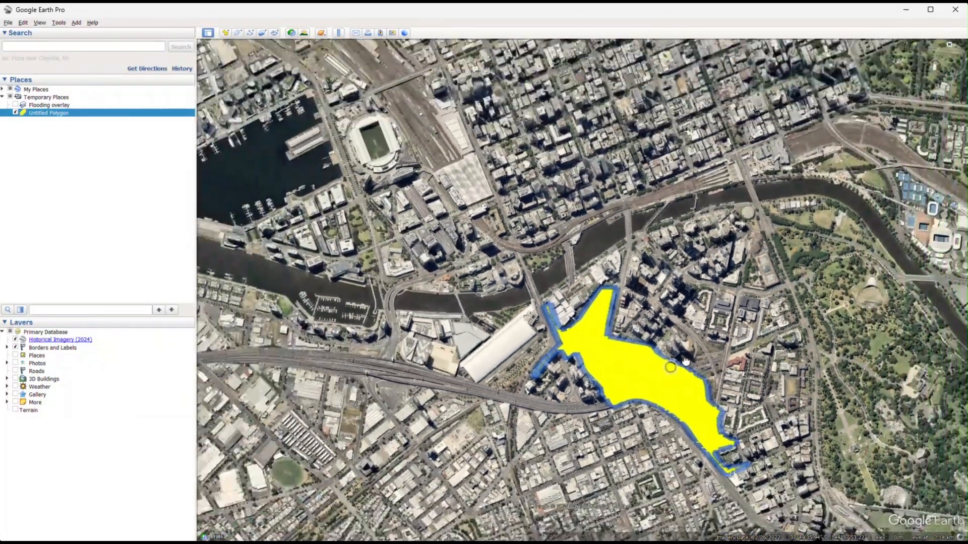
View the map around the polygon and the Yarra River, reset the view to north, and recentre on Southbank.
left_click_drag(670, 367, 634, 358)
scroll(628, 361, "up", 3)
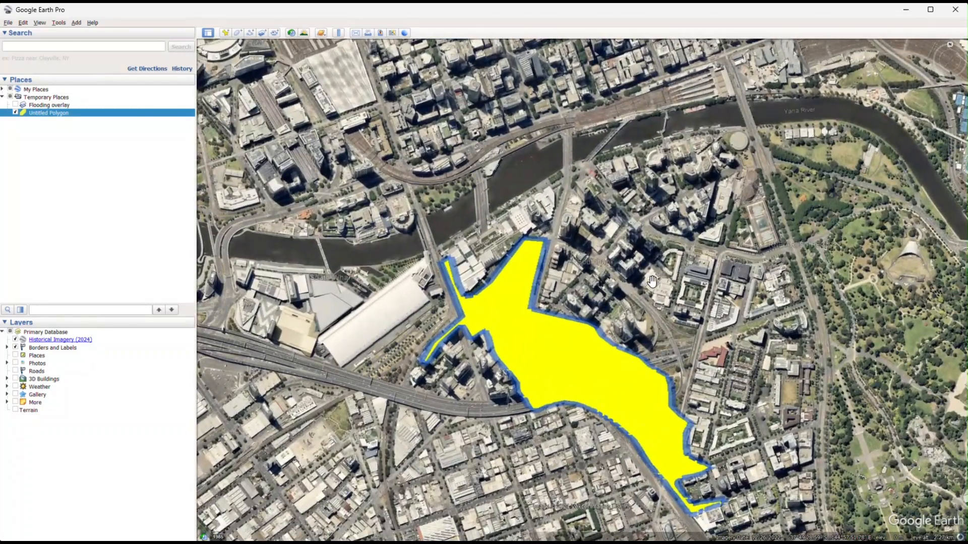
left_click_drag(638, 225, 716, 223)
middle_click_drag(717, 223, 681, 186)
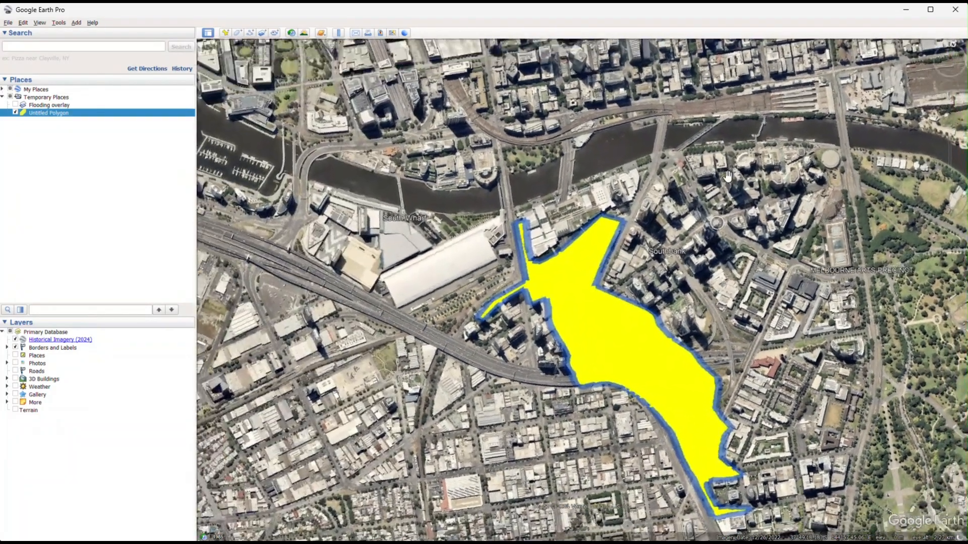
left_click_drag(845, 187, 646, 187)
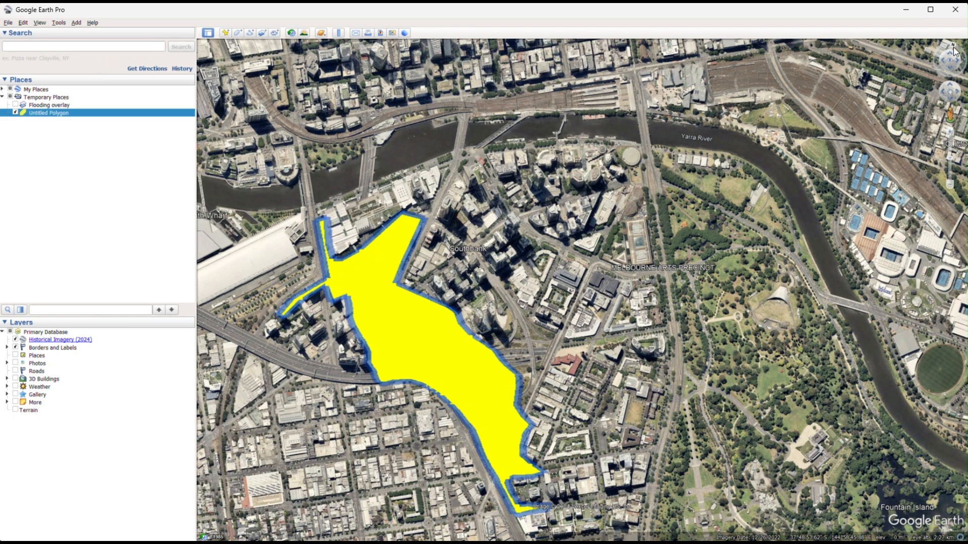
left_click(952, 48)
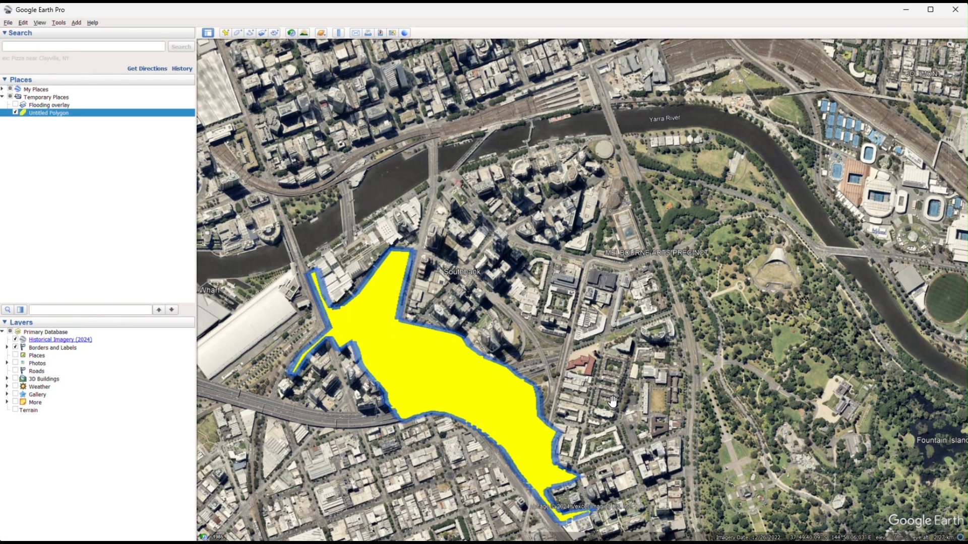
left_click_drag(505, 334, 573, 305)
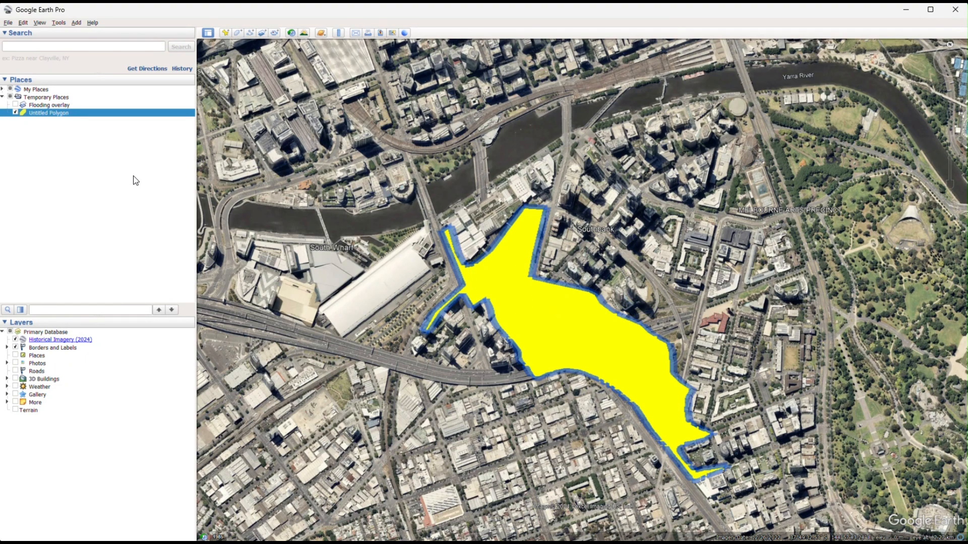
Show the Flooding overlay and move Untitled Polygon above it in the list of places.
left_click(15, 105)
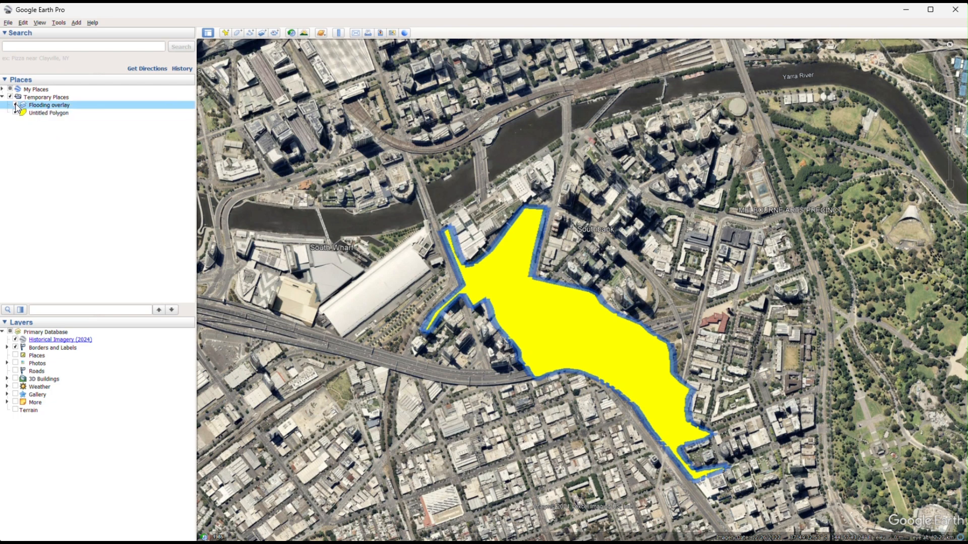
left_click_drag(64, 113, 41, 103)
left_click(49, 113)
Make the Flooding overlay image more transparent, slightly past halfway towards opaque, and save the change.
right_click(48, 114)
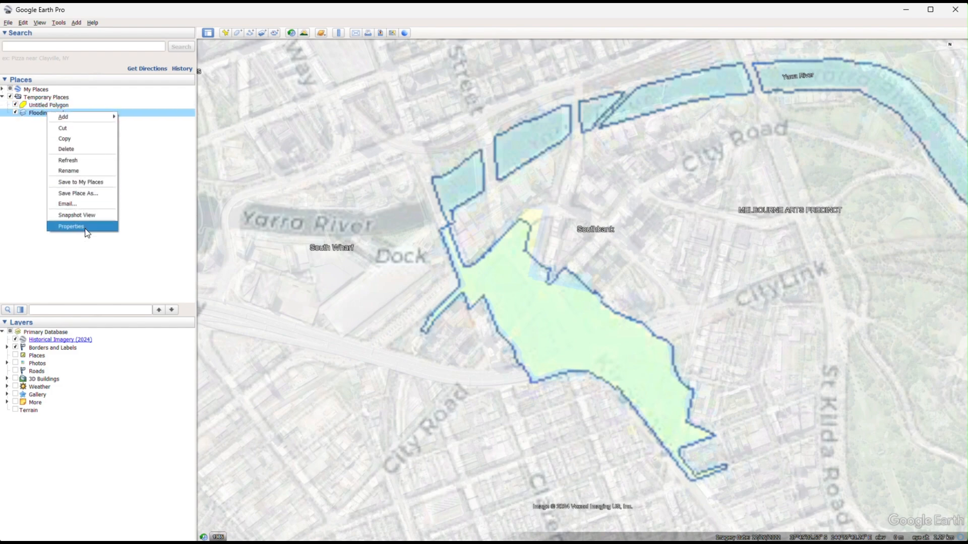
left_click(82, 228)
left_click_drag(292, 171, 265, 171)
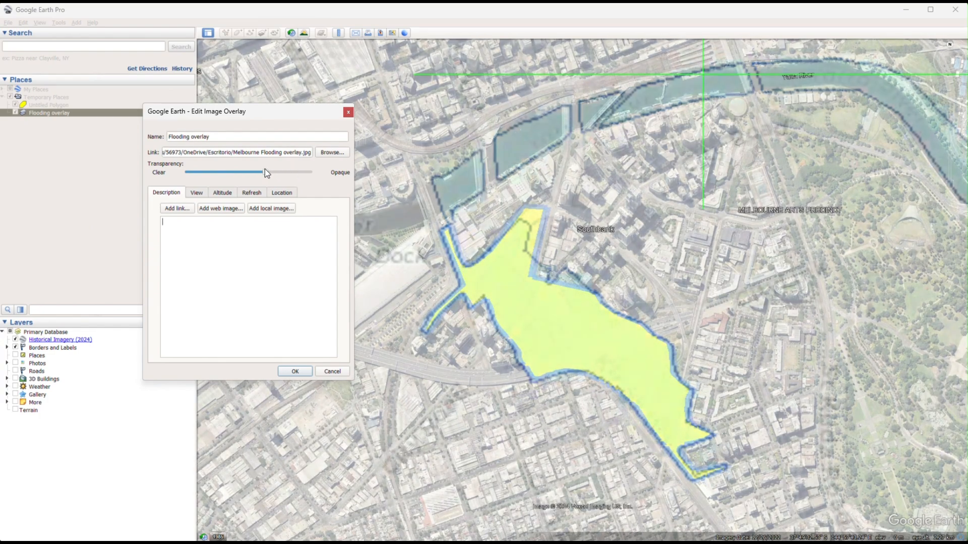
left_click(306, 371)
left_click(69, 143)
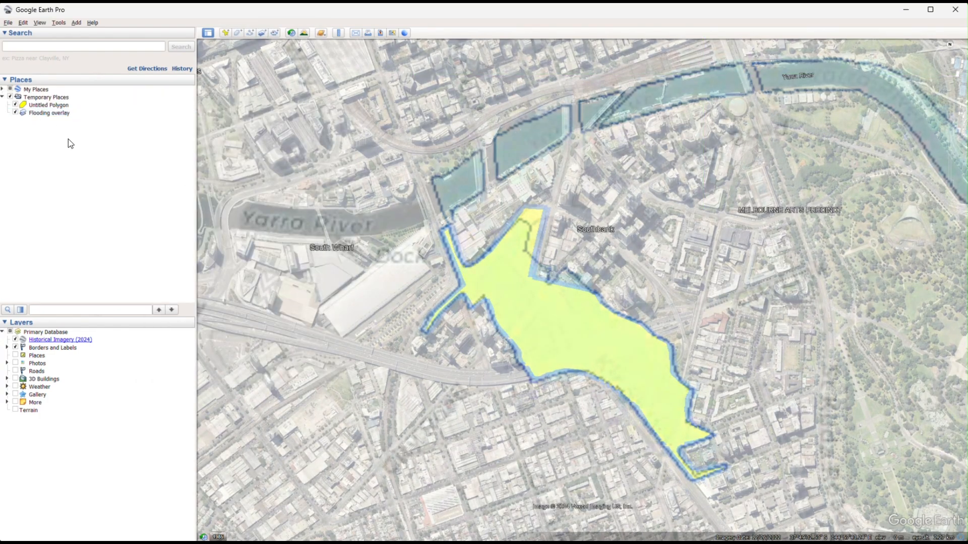
Create a new folder named "Flooding overlay" in Temporary Places.
right_click(41, 107)
mouse_move(68, 110)
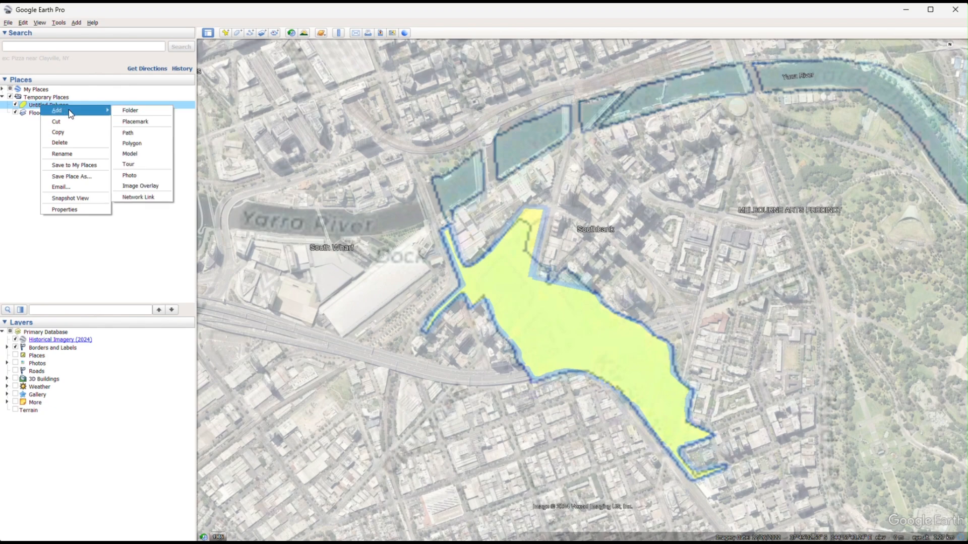
left_click(132, 111)
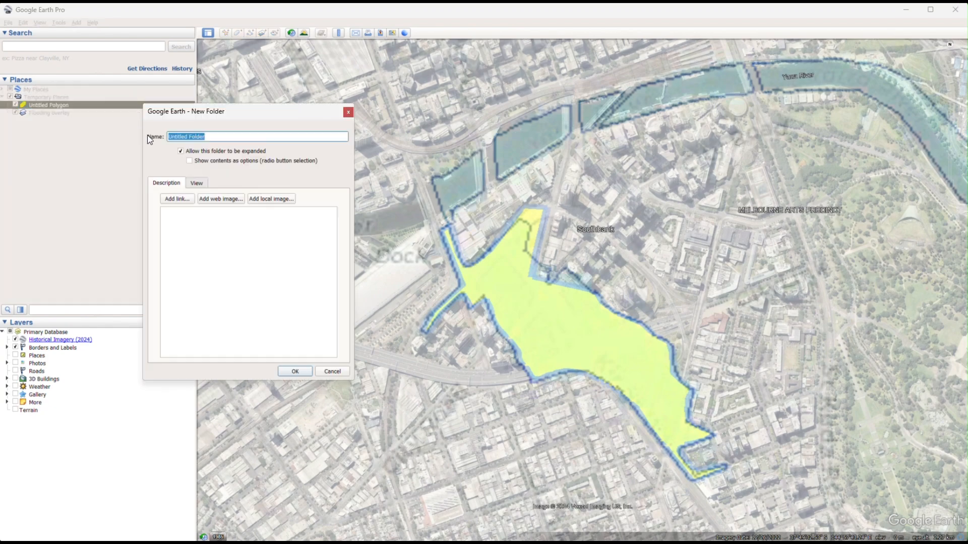
type("Flooding overlay")
left_click(295, 371)
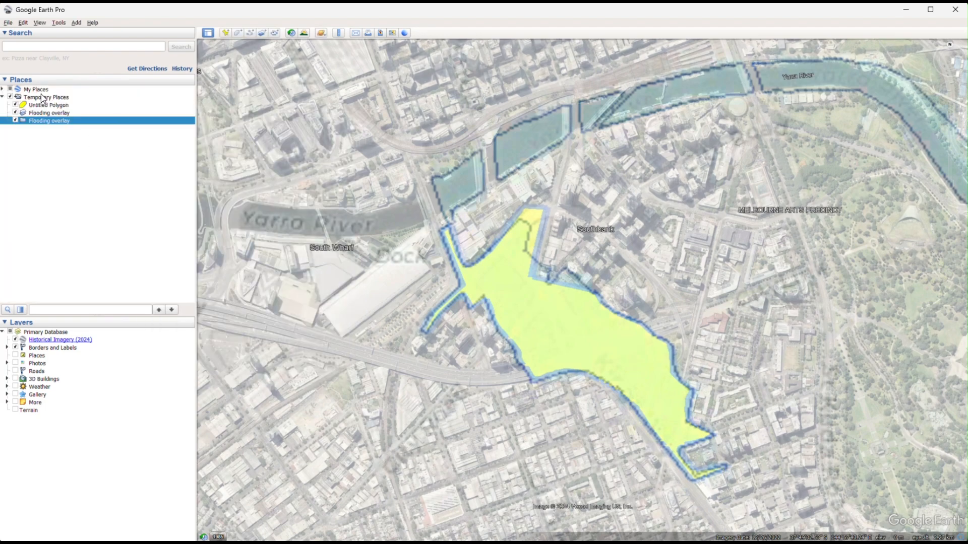
Move the polygon and the flooding image overlay into the Flooding overlay folder and collapse the folder.
left_click(57, 113)
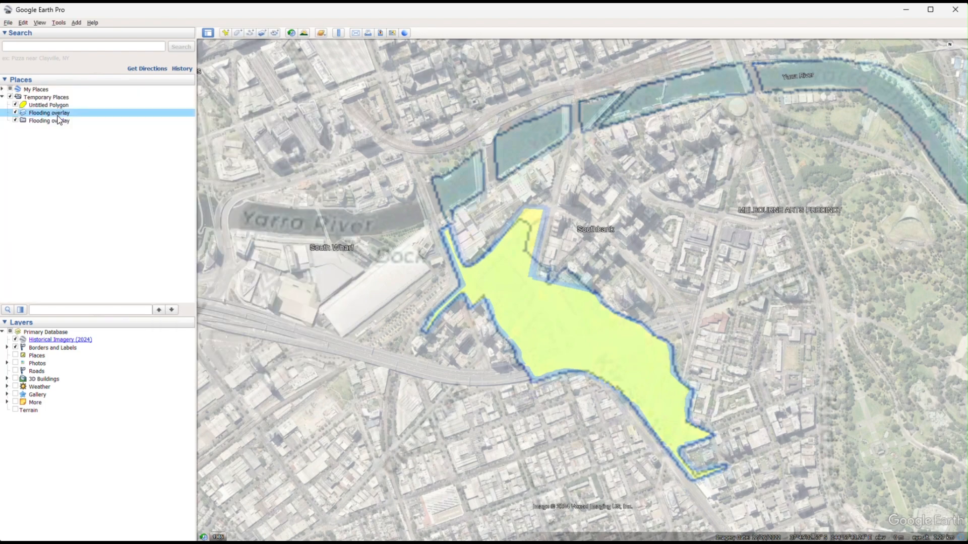
mouse_move(58, 119)
left_mouse_down()
mouse_move(57, 106)
mouse_move(57, 115)
left_mouse_up()
left_click(7, 106)
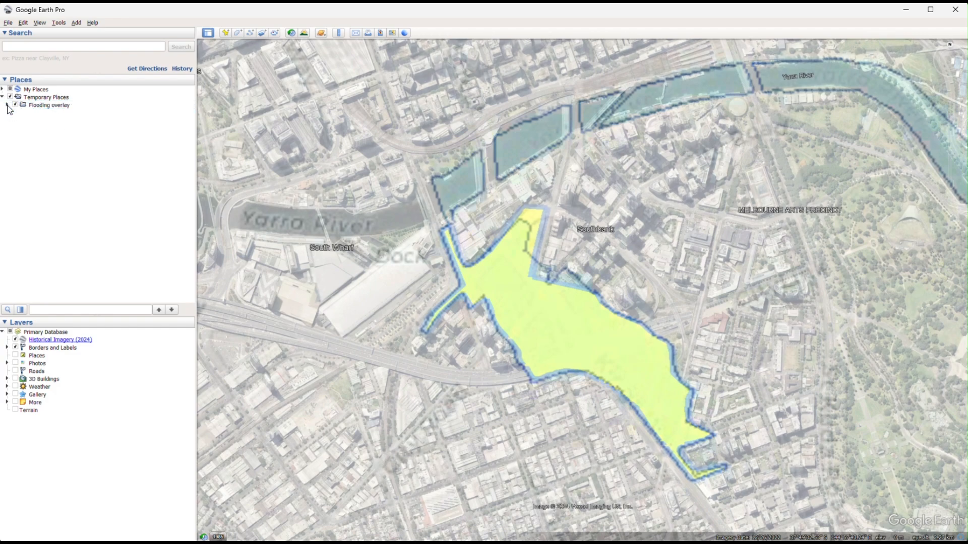
Save the Flooding overlay folder as a KMZ file named "Flooding overlay" on the desktop (Escritorio).
right_click(33, 107)
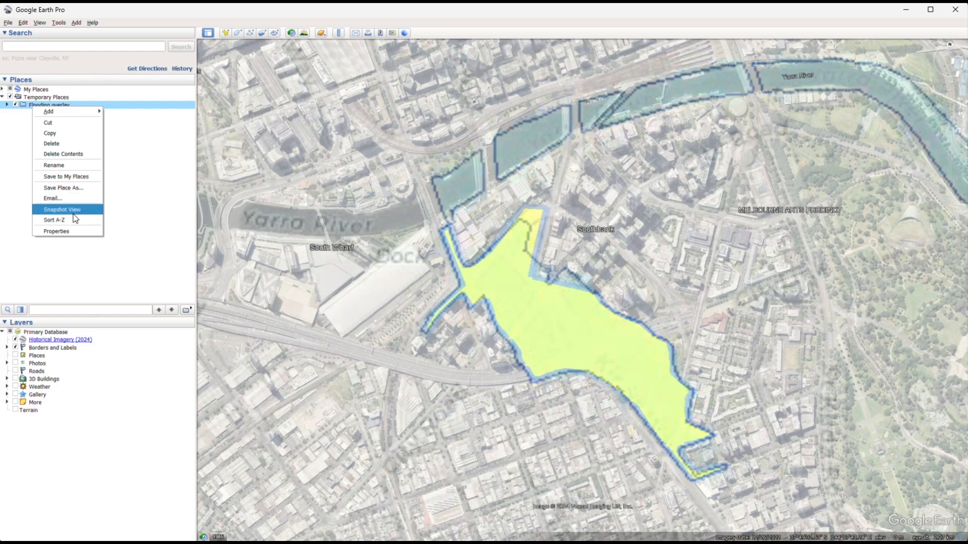
left_click(76, 187)
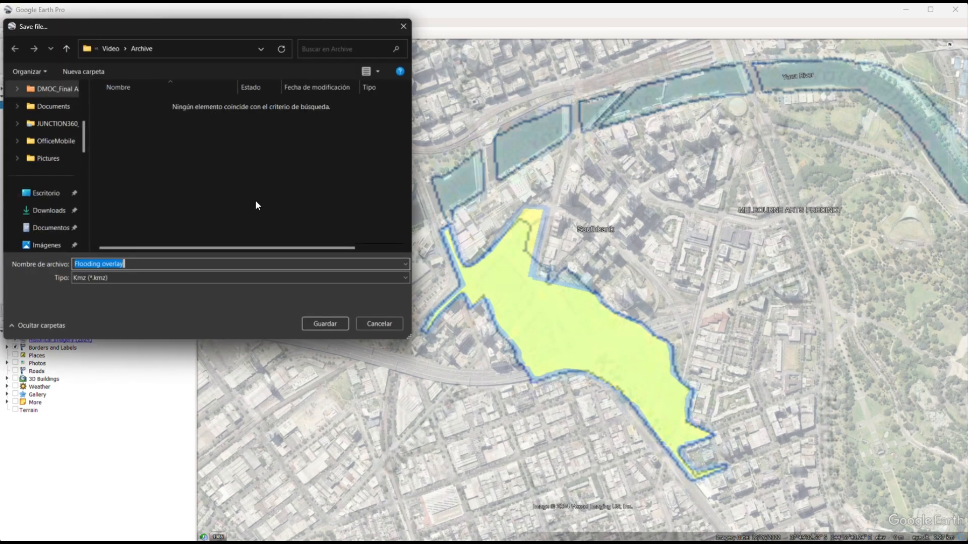
left_click(46, 193)
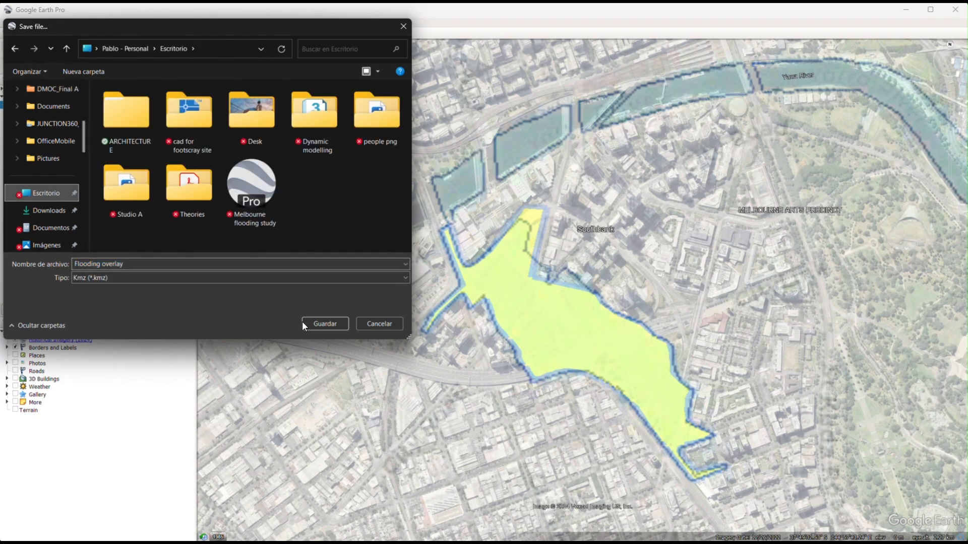
left_click(326, 328)
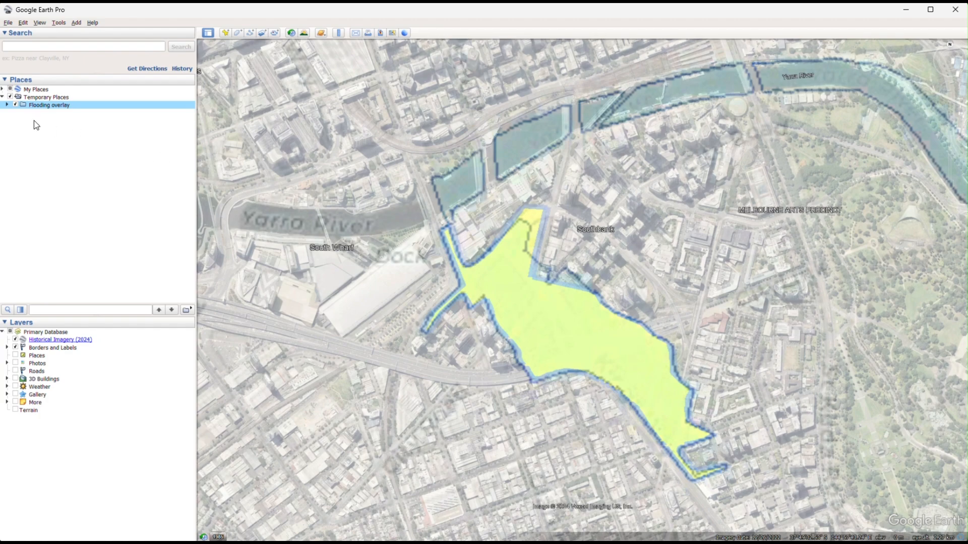
Delete the Flooding overlay folder from Temporary Places and load the saved Flooding overlay.kmz file onto the map.
right_click(54, 111)
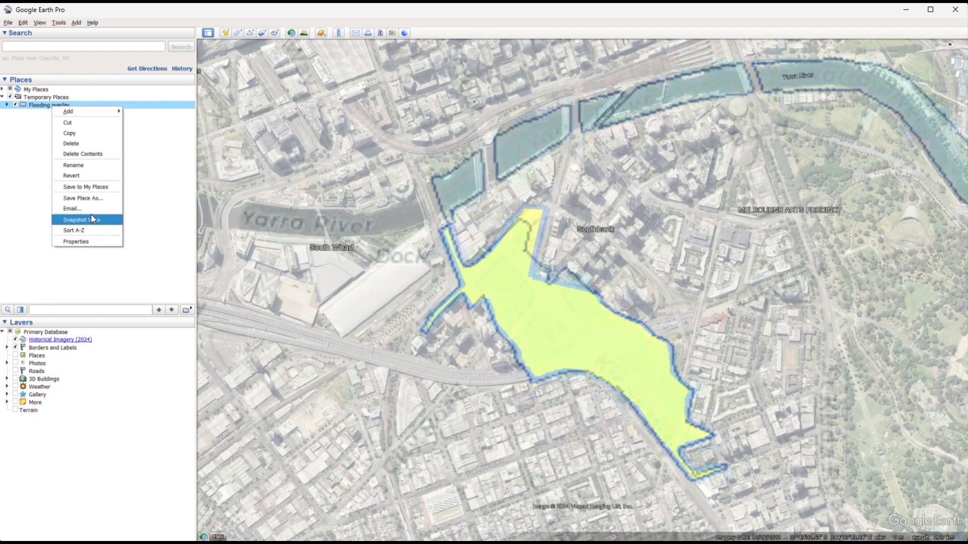
left_click(86, 145)
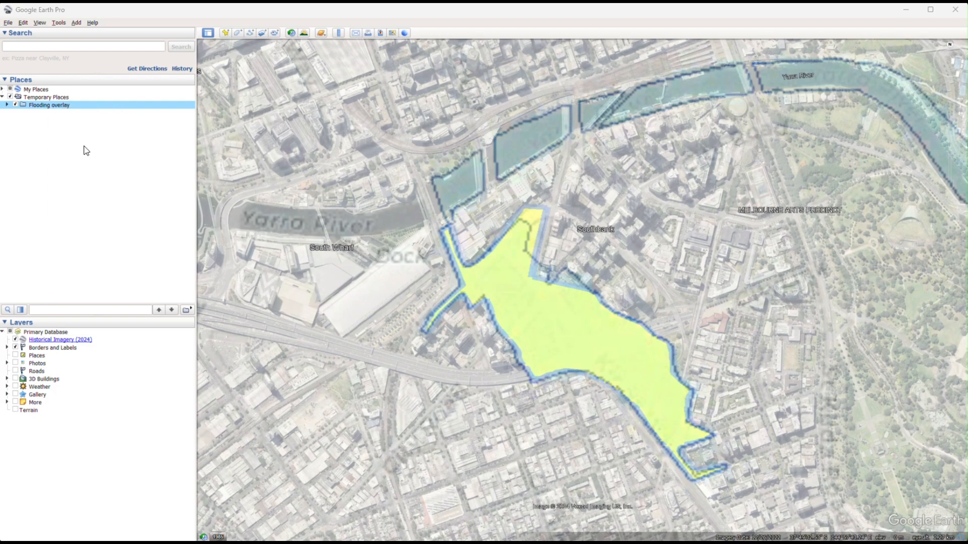
left_click(533, 289)
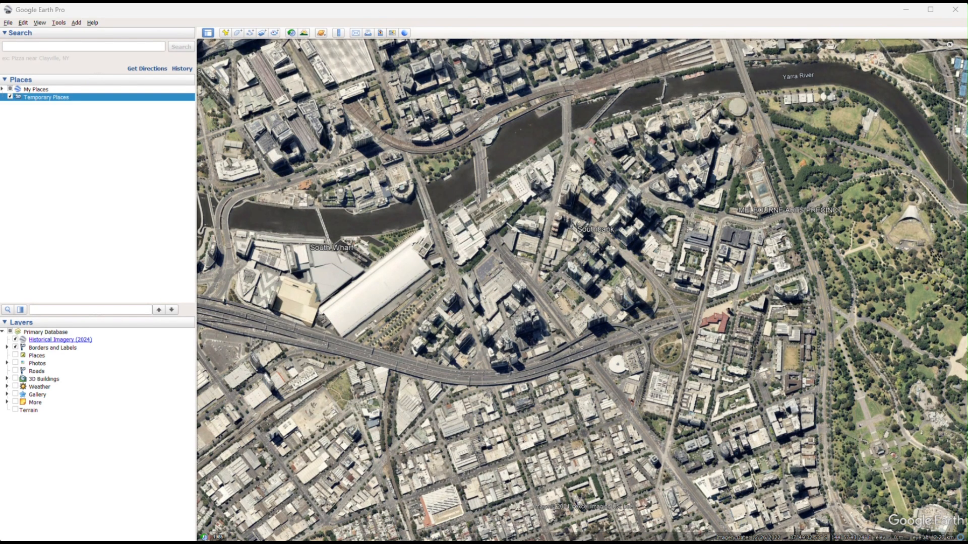
left_click_drag(965, 221, 575, 271)
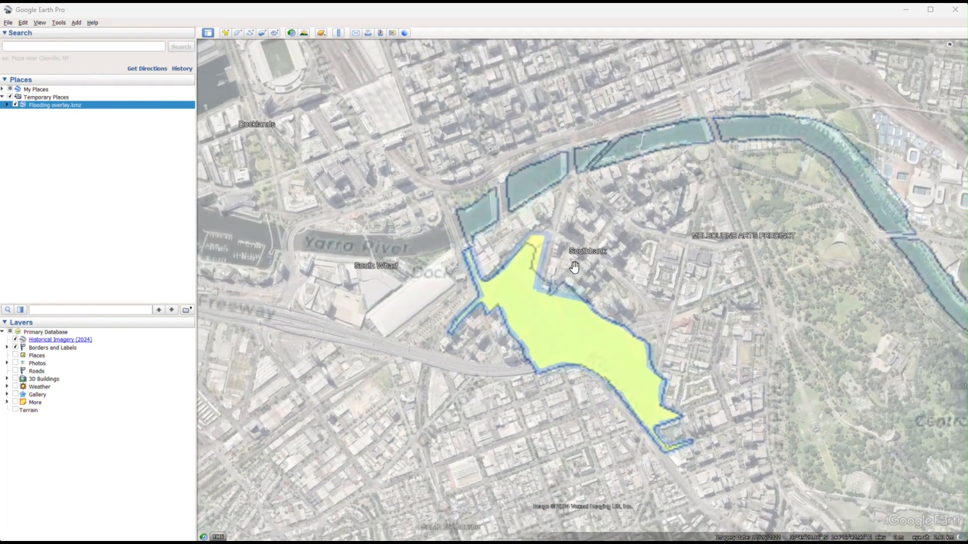